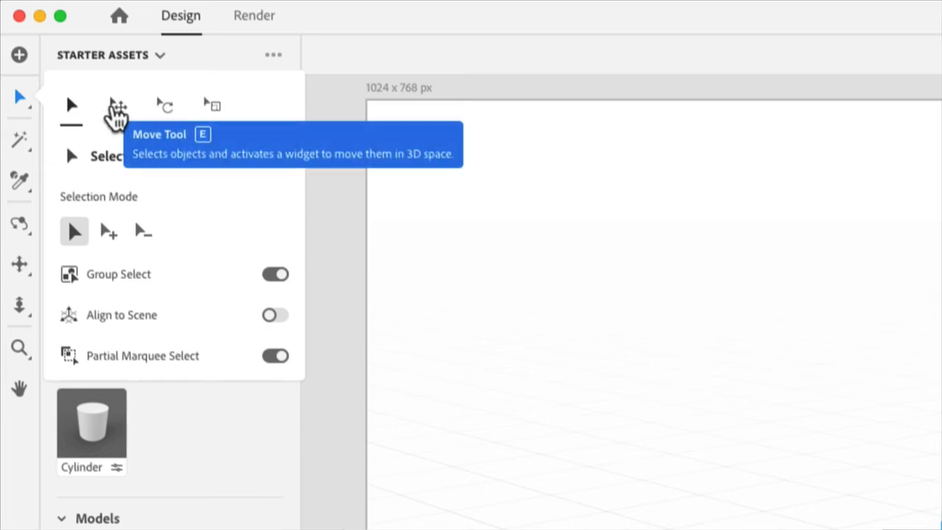
Reposition the beverage can using the Move Tool and the Select Tool, placing it at about X 6.1, Y 9.9, Z 6.7 cm.
{"action": "left_click", "coordinate": [127, 109]}
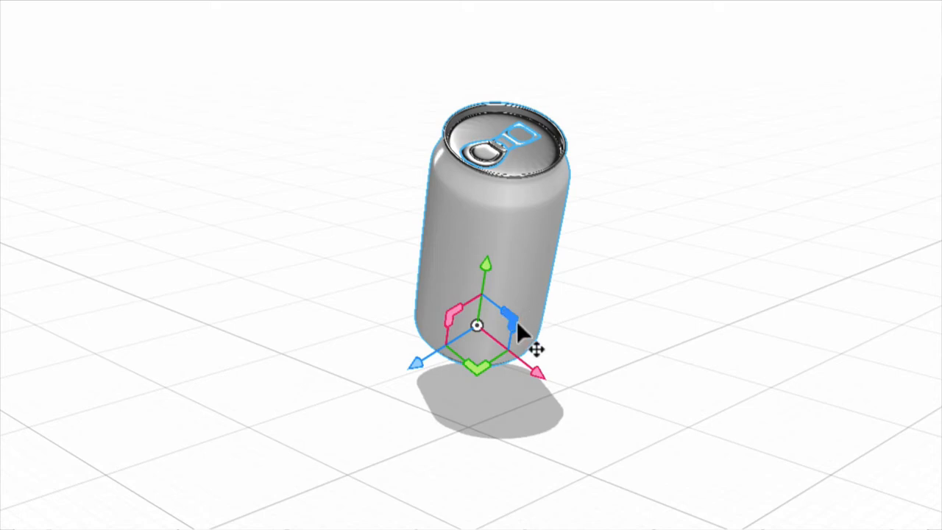
{"action": "left_click_drag", "start_coordinate": [517, 320], "coordinate": [464, 283]}
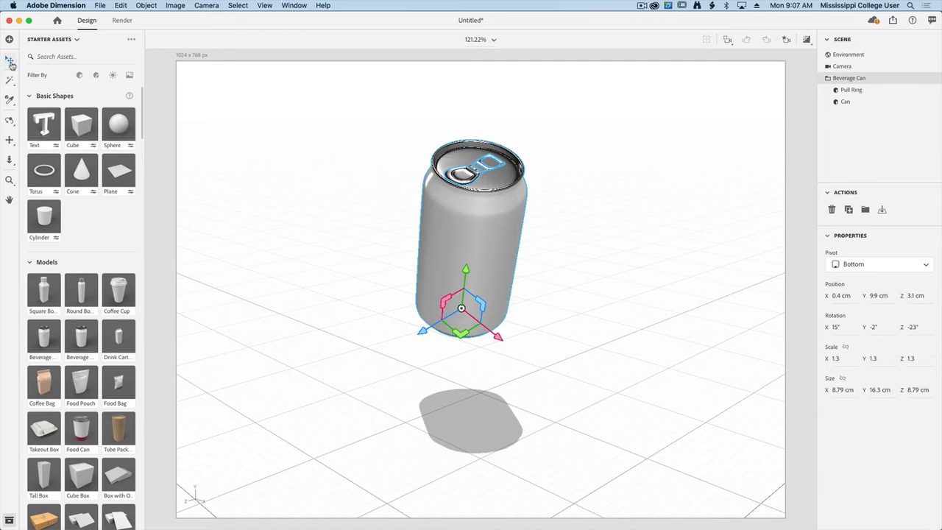
{"action": "left_click", "coordinate": [10, 62]}
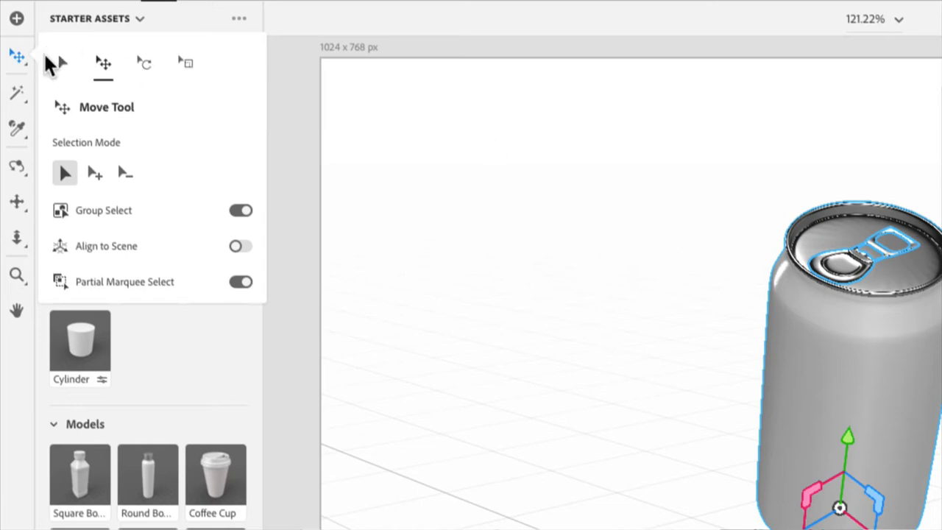
{"action": "left_click", "coordinate": [62, 64]}
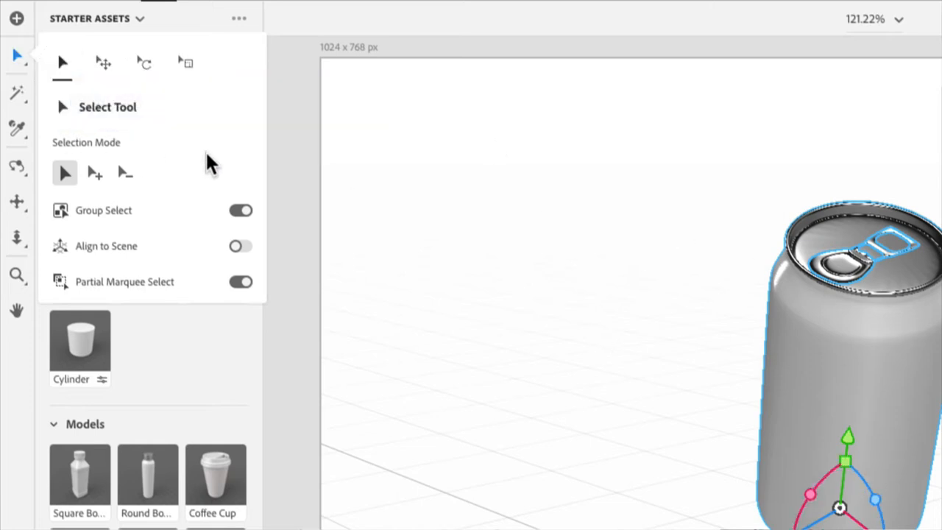
{"action": "left_click", "coordinate": [19, 56]}
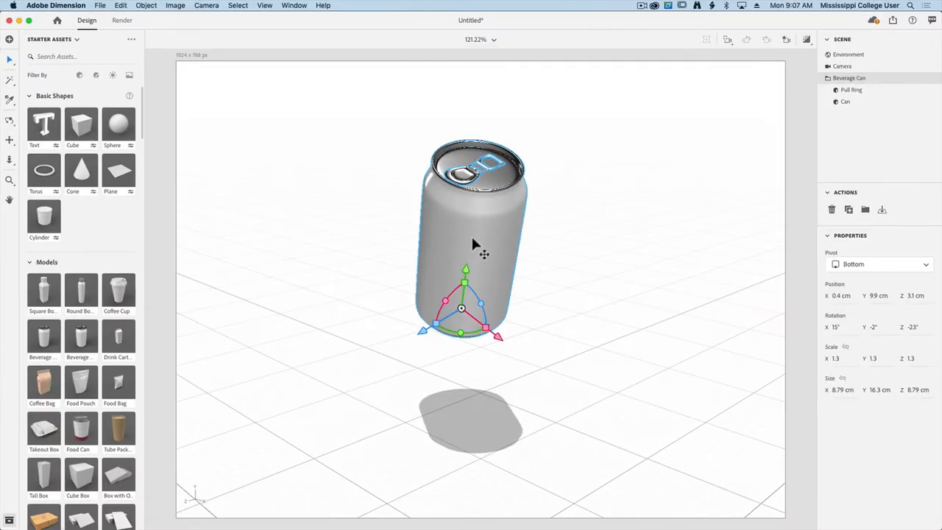
{"action": "left_click_drag", "start_coordinate": [472, 237], "coordinate": [486, 253]}
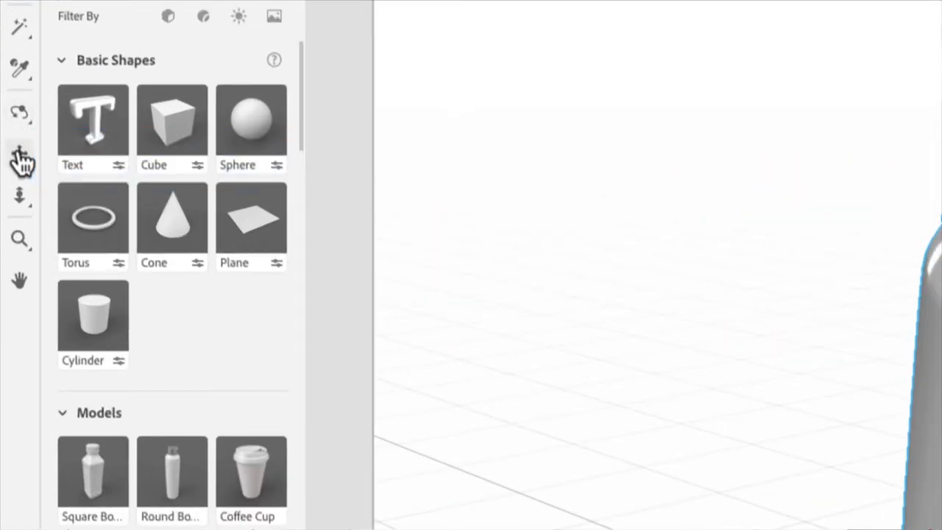
Orbit the camera around the can, first horizontally and in the free interaction mode, for a more tilted view.
{"action": "left_click", "coordinate": [22, 116]}
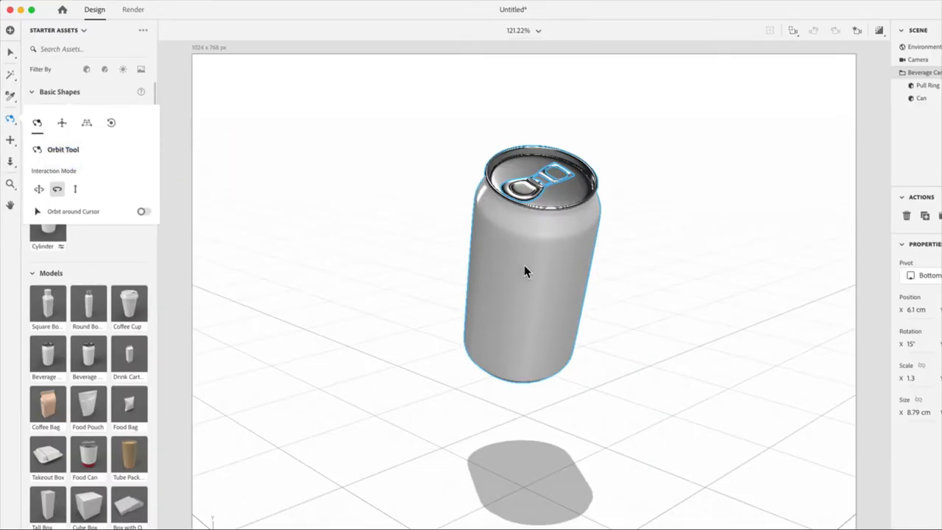
{"action": "left_click_drag", "start_coordinate": [589, 279], "coordinate": [629, 299]}
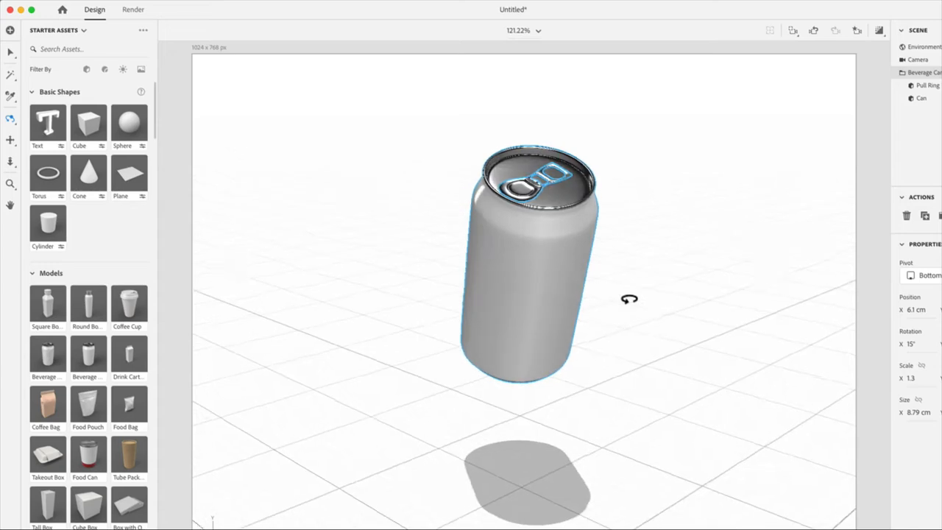
{"action": "left_click", "coordinate": [9, 119]}
{"action": "left_click", "coordinate": [39, 188]}
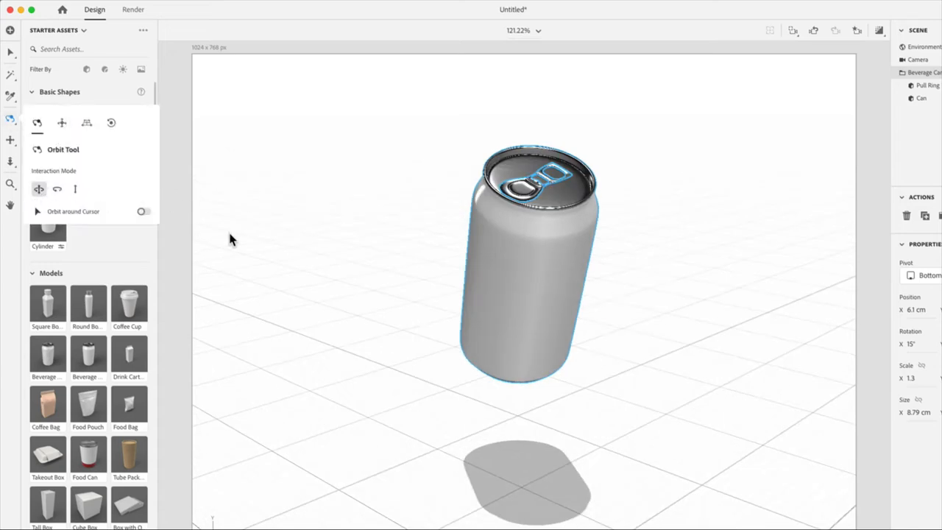
{"action": "left_click_drag", "start_coordinate": [542, 342], "coordinate": [735, 388]}
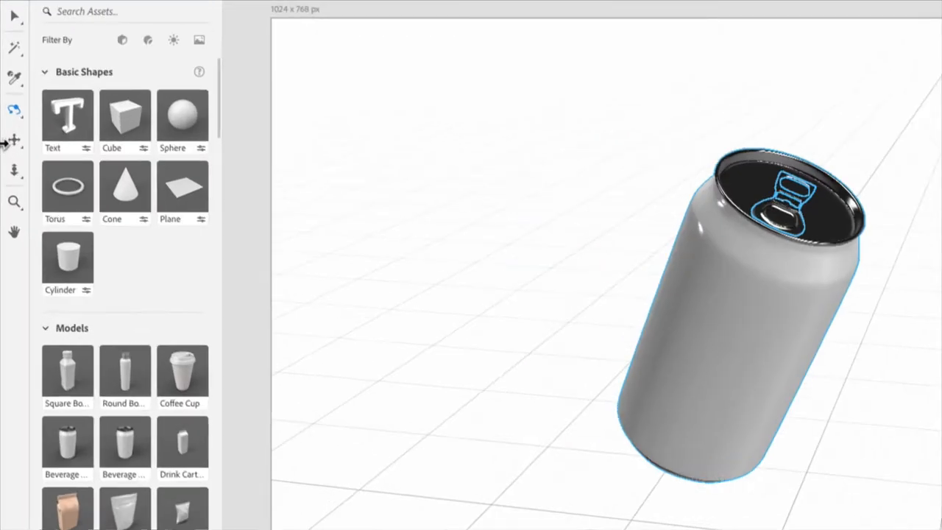
Pan the camera with the Pan Tool to shift the can within the canvas.
{"action": "left_click", "coordinate": [10, 142]}
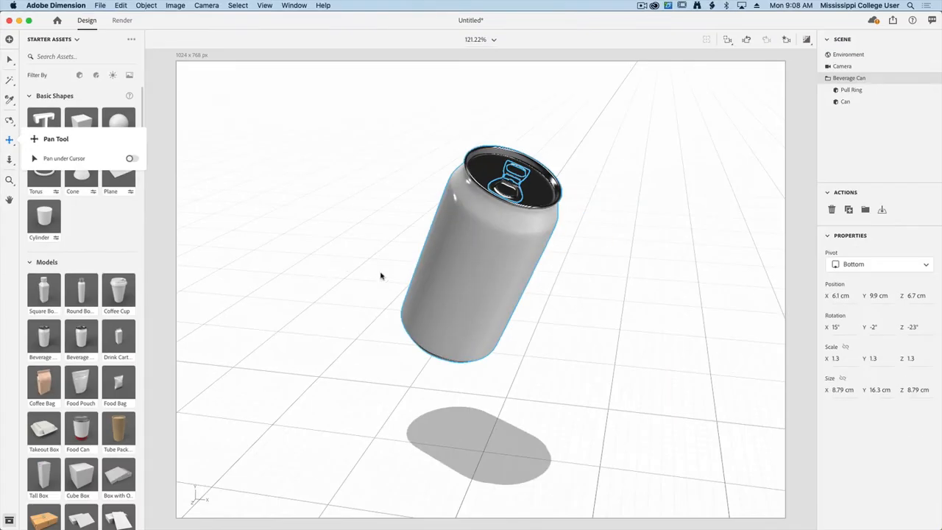
{"action": "left_click", "coordinate": [778, 385]}
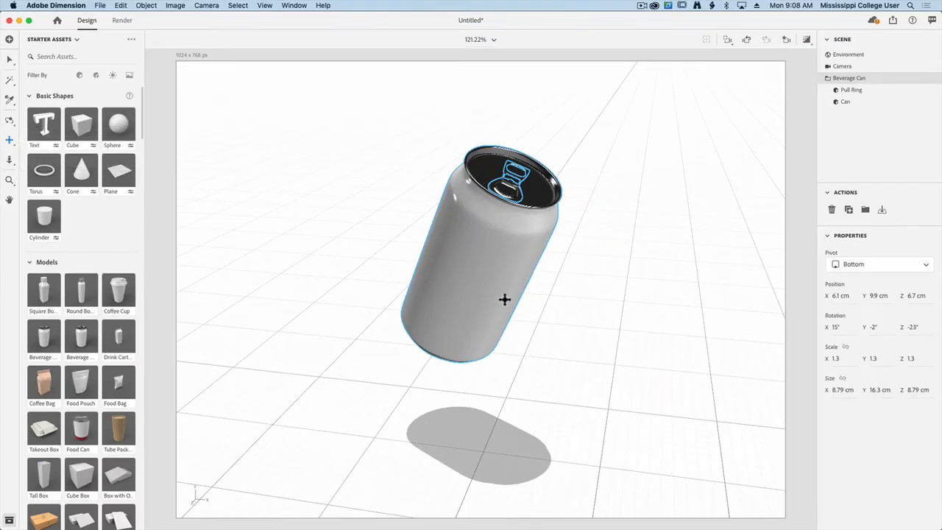
{"action": "left_click_drag", "start_coordinate": [772, 386], "coordinate": [552, 389]}
{"action": "left_click_drag", "start_coordinate": [358, 302], "coordinate": [404, 321]}
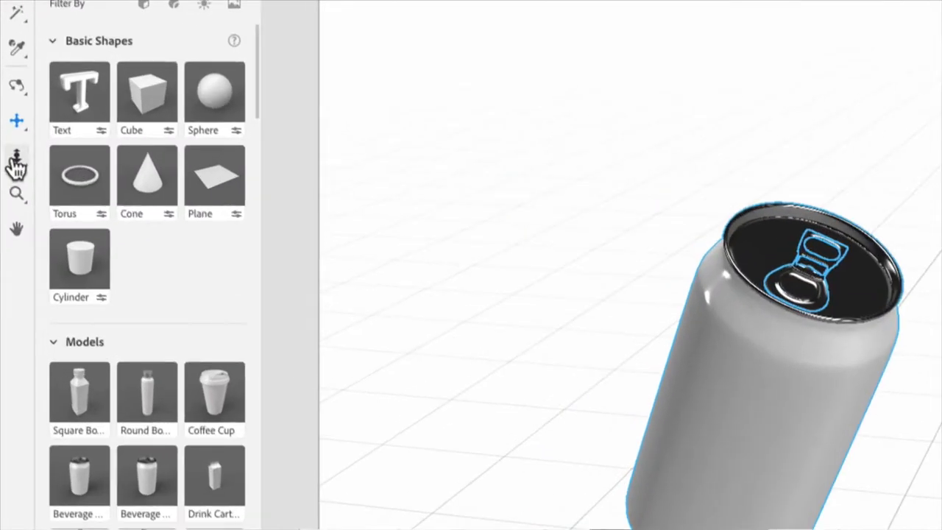
Dolly the camera in closer to the can.
{"action": "mouse_move", "coordinate": [9, 160]}
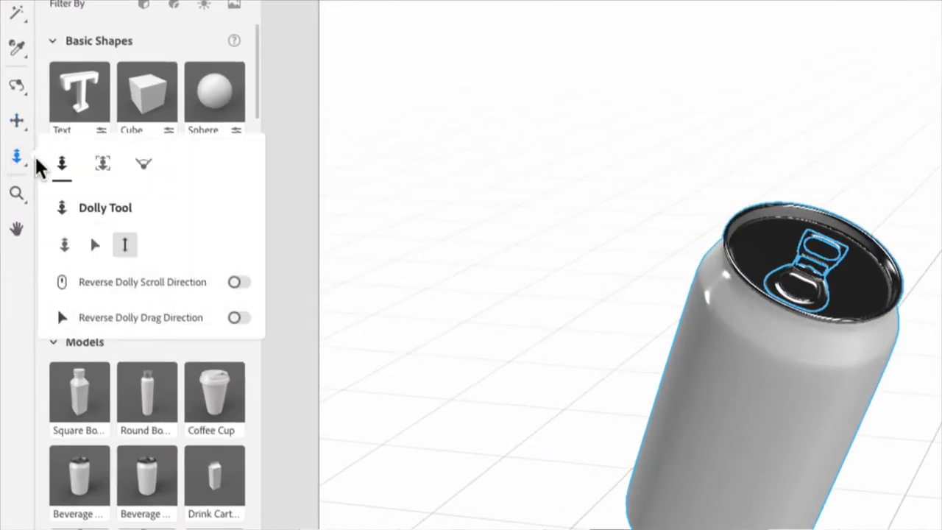
{"action": "left_click", "coordinate": [18, 159]}
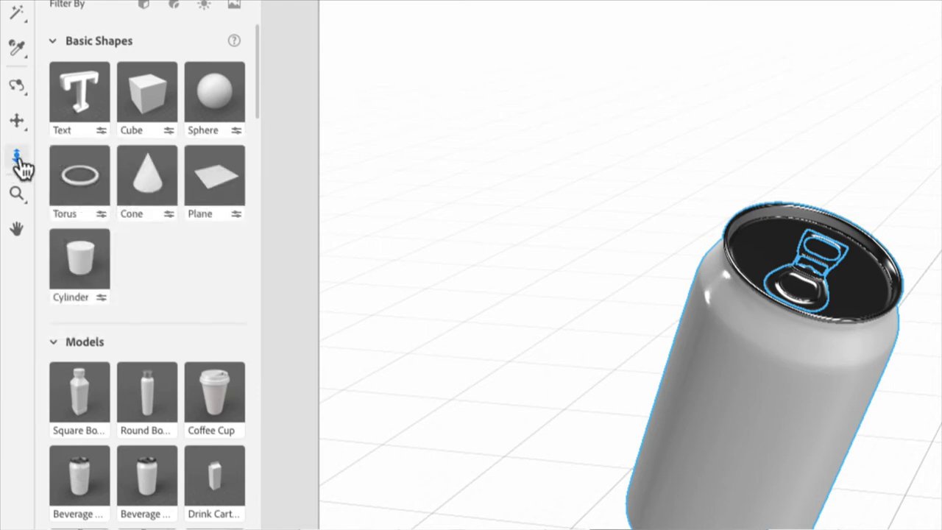
{"action": "left_click_drag", "start_coordinate": [411, 334], "coordinate": [387, 342]}
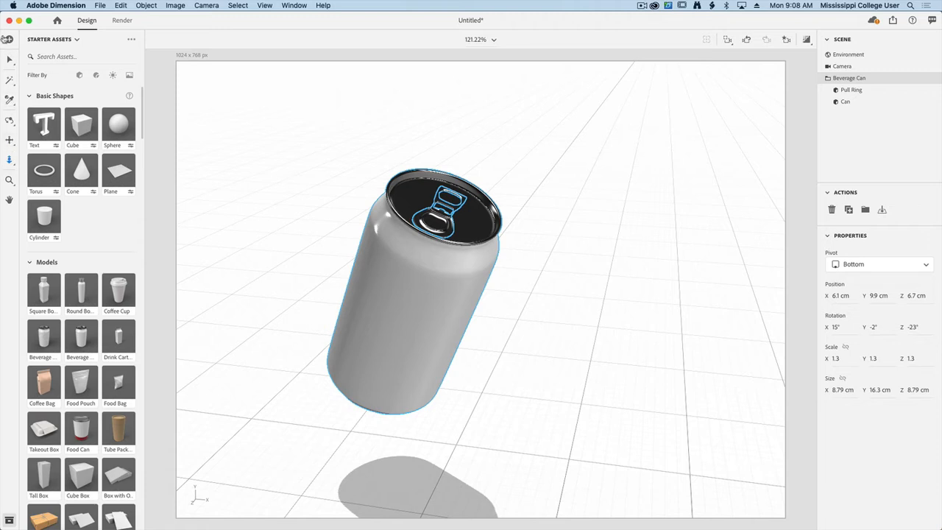
Move the can to about X 9.4, Y 9.9, Z 2.5 cm and dolly the camera back from it.
{"action": "left_click", "coordinate": [10, 59]}
{"action": "left_click_drag", "start_coordinate": [397, 261], "coordinate": [421, 260]}
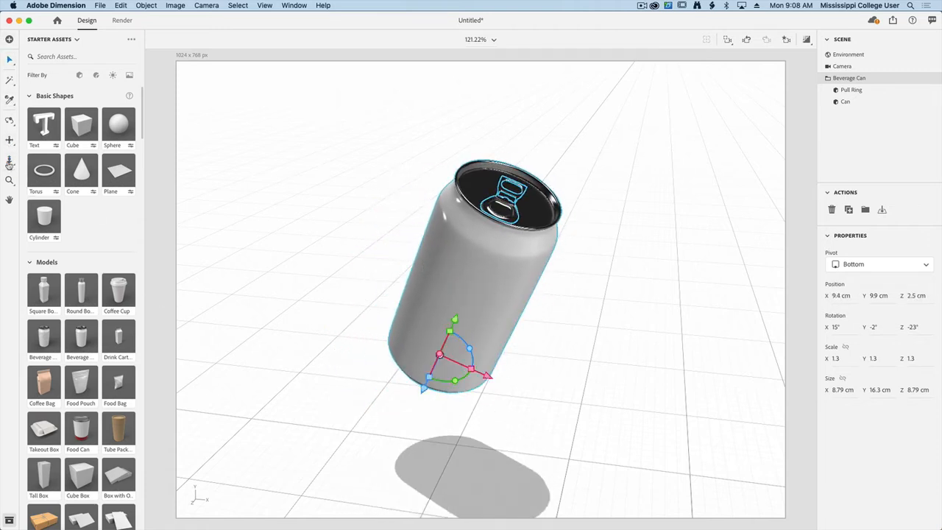
{"action": "left_click", "coordinate": [10, 162]}
{"action": "left_click_drag", "start_coordinate": [508, 272], "coordinate": [497, 316]}
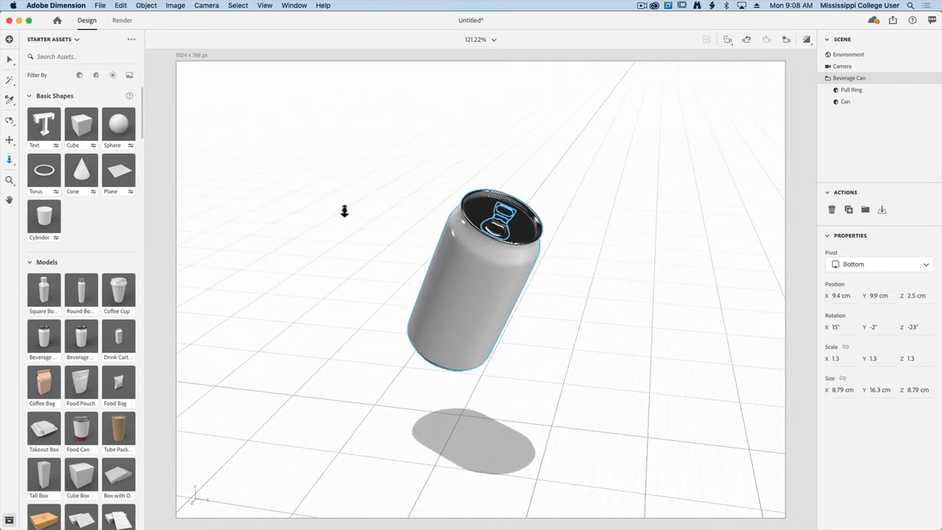
Deselect the can and review the properties of the scene's Environment Light.
{"action": "left_click", "coordinate": [9, 62]}
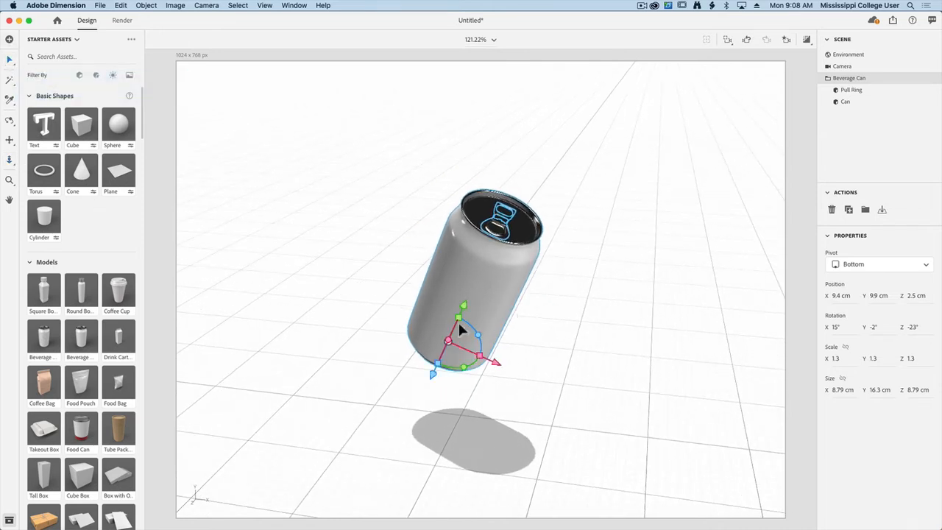
{"action": "left_click", "coordinate": [632, 260]}
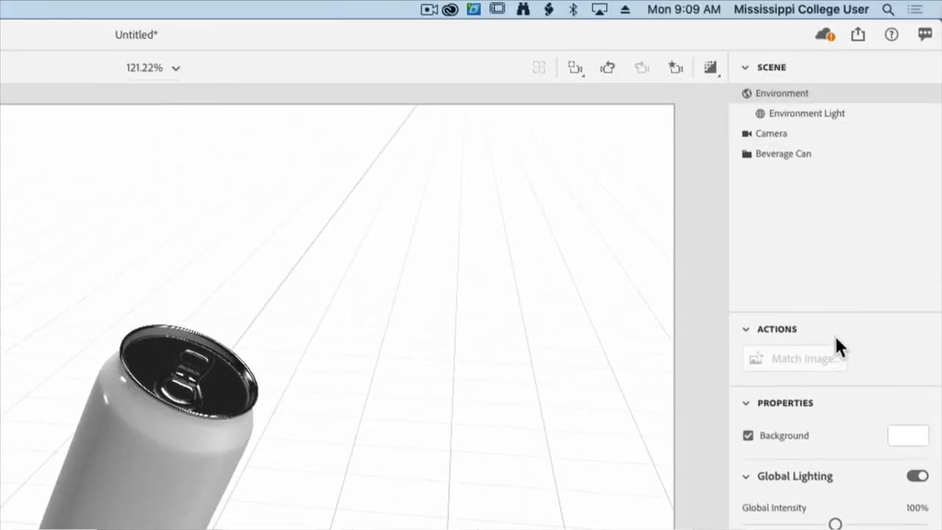
{"action": "left_click", "coordinate": [749, 68]}
{"action": "left_click", "coordinate": [749, 68]}
{"action": "left_click", "coordinate": [786, 116]}
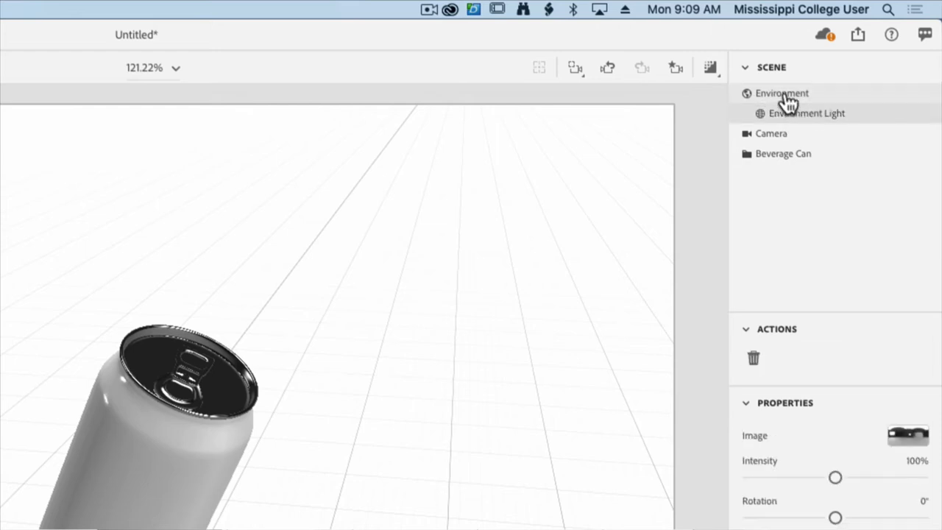
Set the Environment's global lighting intensity to 138% and its global rotation to -133°.
{"action": "left_click", "coordinate": [783, 94]}
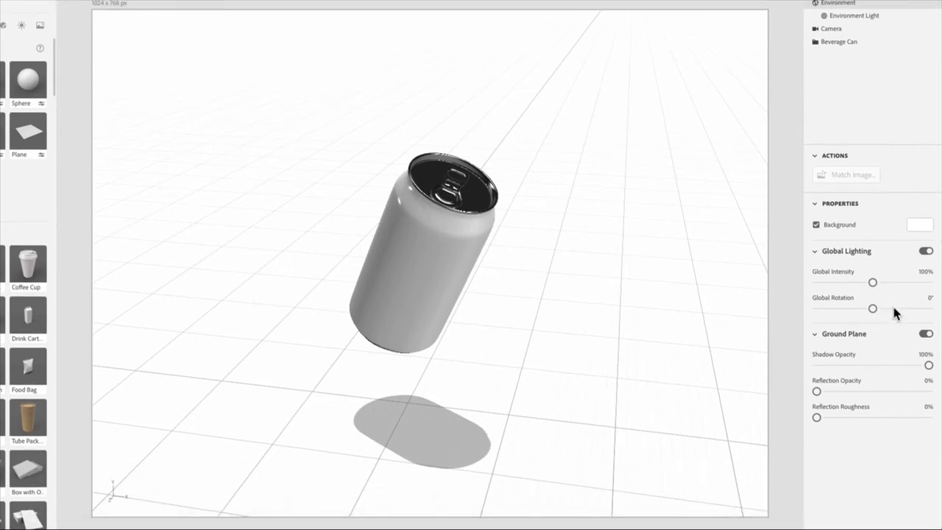
{"action": "mouse_move", "coordinate": [883, 288]}
{"action": "left_mouse_down"}
{"action": "mouse_move", "coordinate": [922, 287]}
{"action": "mouse_move", "coordinate": [842, 287]}
{"action": "mouse_move", "coordinate": [893, 285]}
{"action": "mouse_move", "coordinate": [856, 312]}
{"action": "mouse_move", "coordinate": [930, 312]}
{"action": "mouse_move", "coordinate": [823, 310]}
{"action": "mouse_move", "coordinate": [831, 309]}
{"action": "left_mouse_up"}
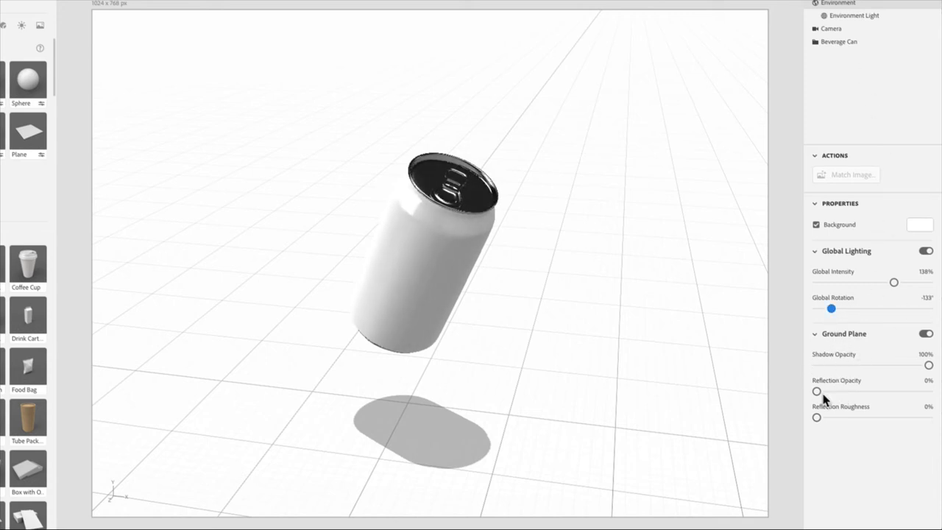
Lower the ground plane's shadow opacity to about 64% and try adjusting its reflection opacity.
{"action": "left_click_drag", "start_coordinate": [839, 395], "coordinate": [874, 392]}
{"action": "left_click_drag", "start_coordinate": [928, 366], "coordinate": [888, 366]}
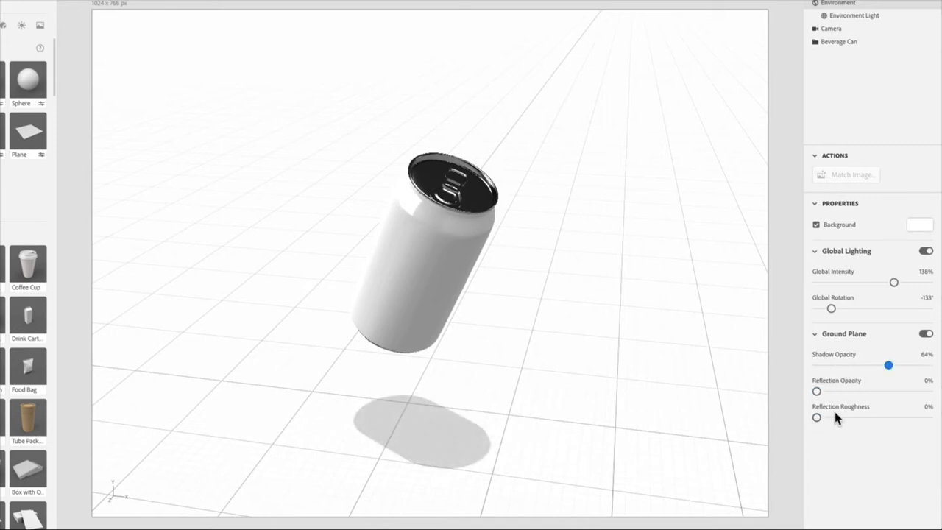
{"action": "left_click_drag", "start_coordinate": [817, 392], "coordinate": [839, 390]}
{"action": "left_click_drag", "start_coordinate": [873, 364], "coordinate": [876, 365]}
Widen the camera's field of view to 68°.
{"action": "left_click", "coordinate": [847, 29]}
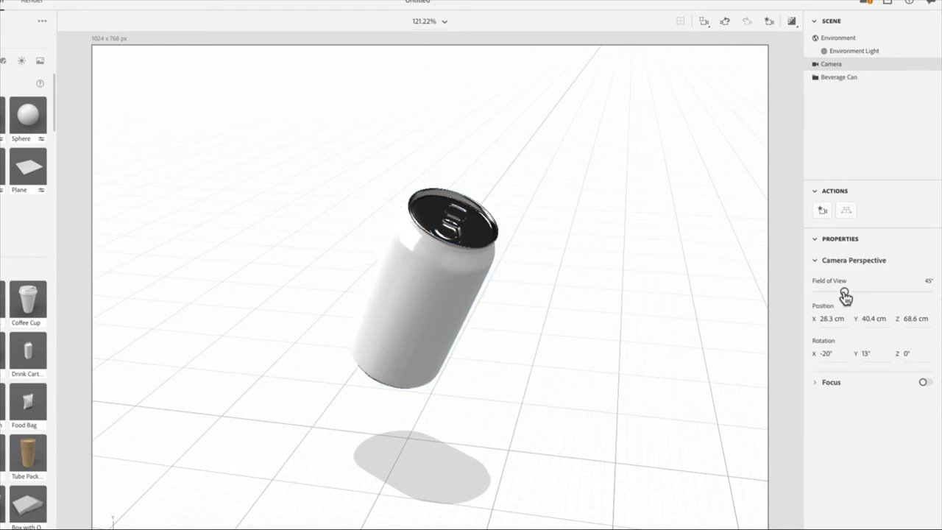
{"action": "mouse_move", "coordinate": [845, 295]}
{"action": "left_mouse_down"}
{"action": "mouse_move", "coordinate": [885, 295]}
{"action": "mouse_move", "coordinate": [835, 294]}
{"action": "mouse_move", "coordinate": [901, 296]}
{"action": "mouse_move", "coordinate": [859, 293]}
{"action": "left_mouse_up"}
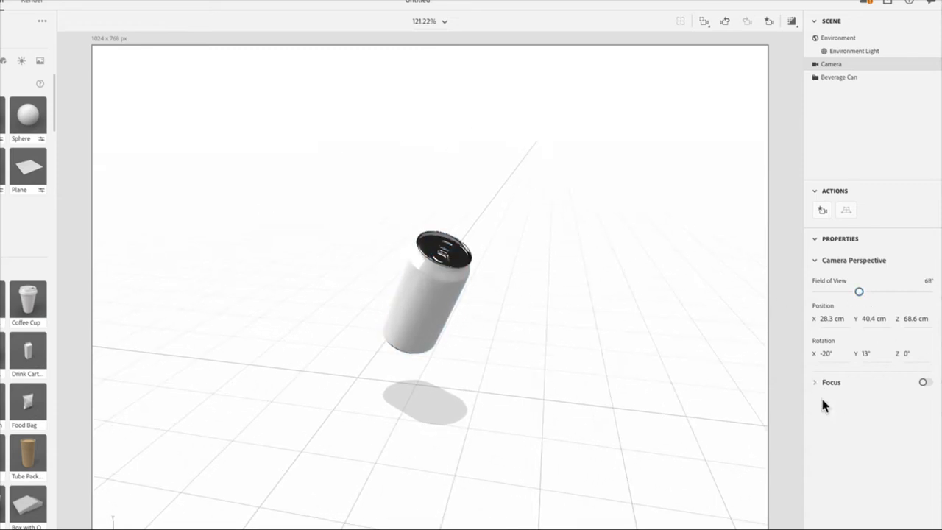
Try the camera's Focus option with an adjusted blur amount, and turn Focus off again.
{"action": "left_click", "coordinate": [924, 383]}
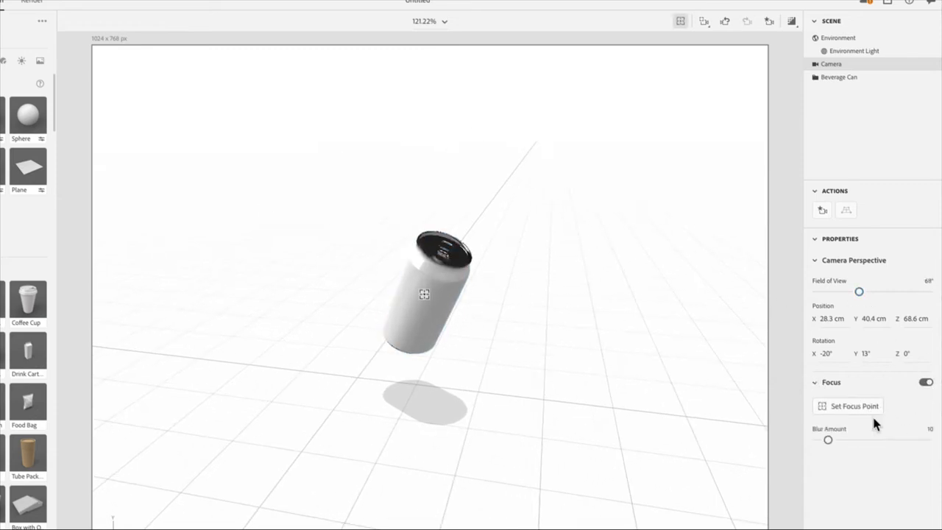
{"action": "mouse_move", "coordinate": [828, 440]}
{"action": "left_mouse_down"}
{"action": "mouse_move", "coordinate": [868, 440]}
{"action": "mouse_move", "coordinate": [817, 442]}
{"action": "left_mouse_up"}
{"action": "left_click", "coordinate": [822, 389]}
{"action": "left_click", "coordinate": [926, 381]}
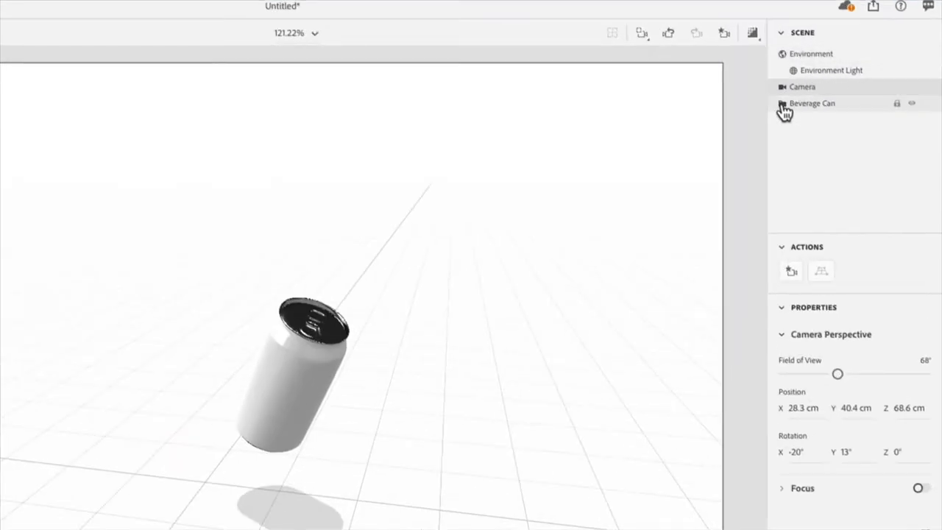
Expand the Beverage Can group in the scene and select its Pull Ring and Can parts alternately, ending with the Pull Ring selected.
{"action": "left_click", "coordinate": [782, 104]}
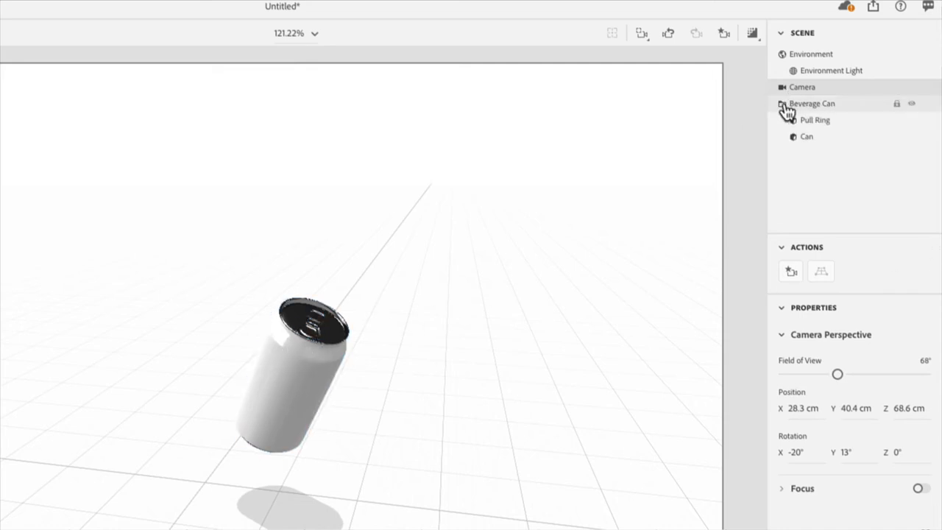
{"action": "left_click", "coordinate": [843, 125]}
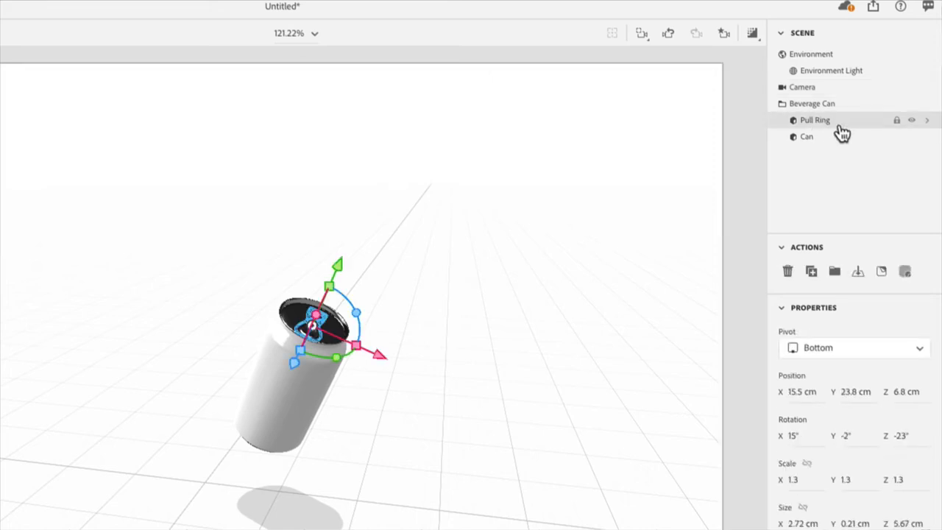
{"action": "left_click", "coordinate": [820, 146]}
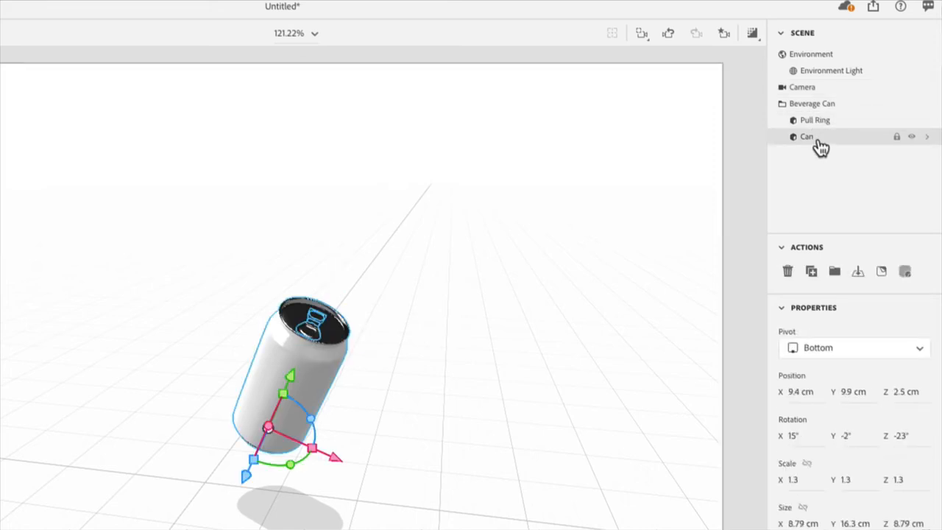
{"action": "left_click", "coordinate": [810, 122]}
{"action": "left_click", "coordinate": [809, 139]}
{"action": "left_click", "coordinate": [812, 122]}
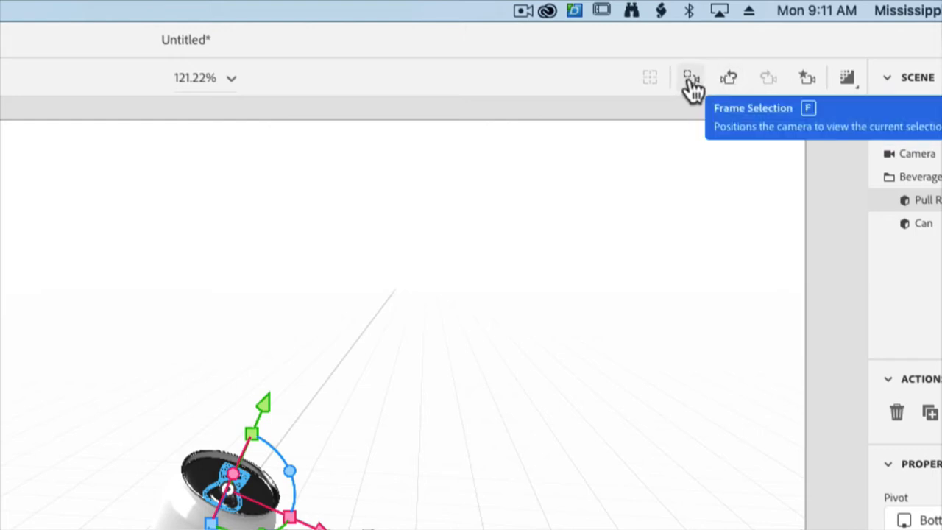
Frame the Pull Ring with the camera and rotate it upright to about X 77°, Y -21°, Z -9°.
{"action": "left_click", "coordinate": [693, 80]}
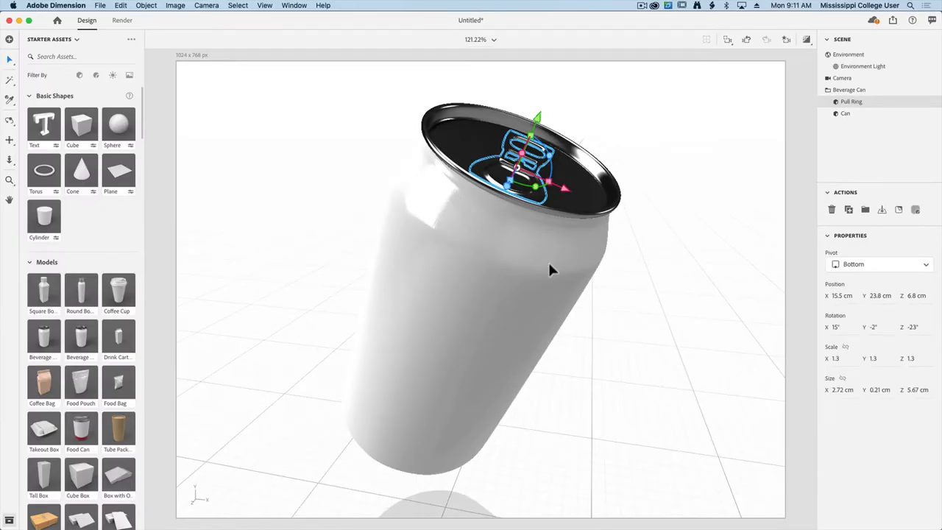
{"action": "left_click", "coordinate": [11, 120]}
{"action": "left_click_drag", "start_coordinate": [584, 267], "coordinate": [469, 289]}
{"action": "left_click", "coordinate": [8, 59]}
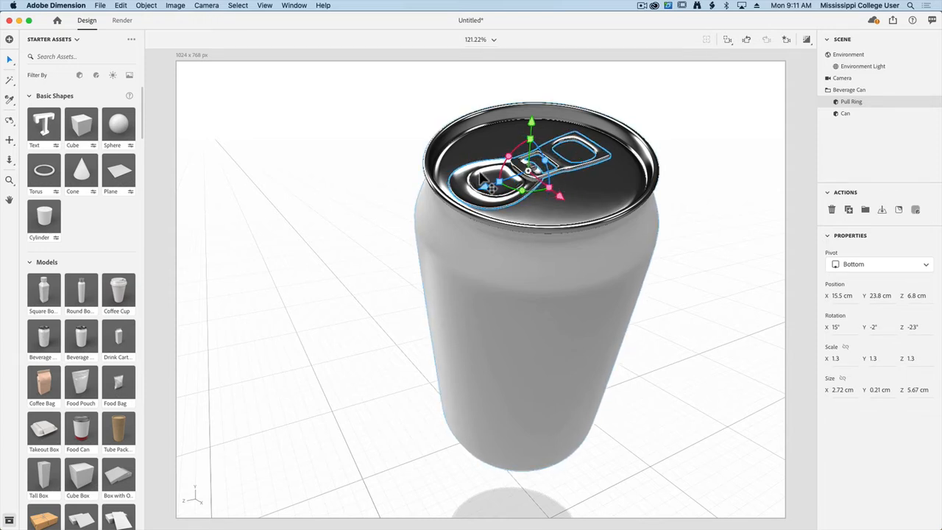
{"action": "left_click_drag", "start_coordinate": [486, 176], "coordinate": [513, 266]}
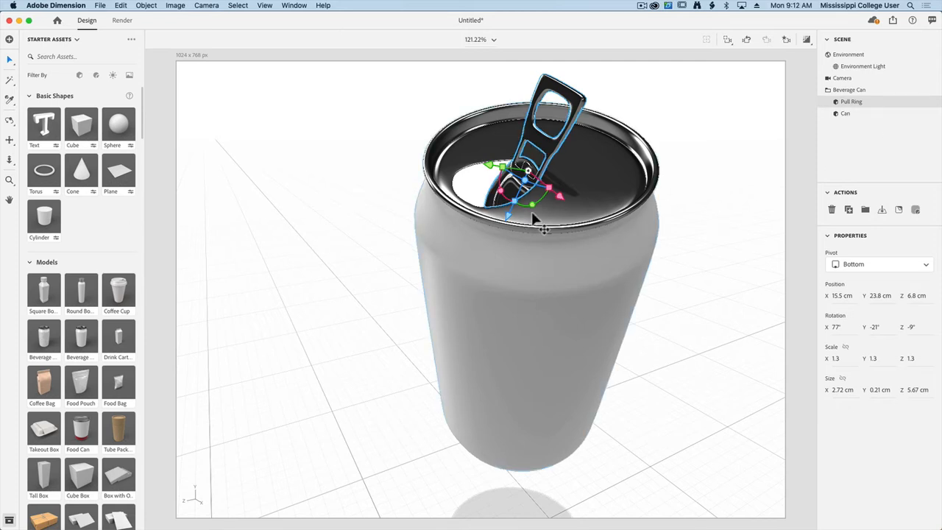
Select the Can part and apply the Metal material from the Adobe Standard Materials to it.
{"action": "left_click", "coordinate": [846, 114]}
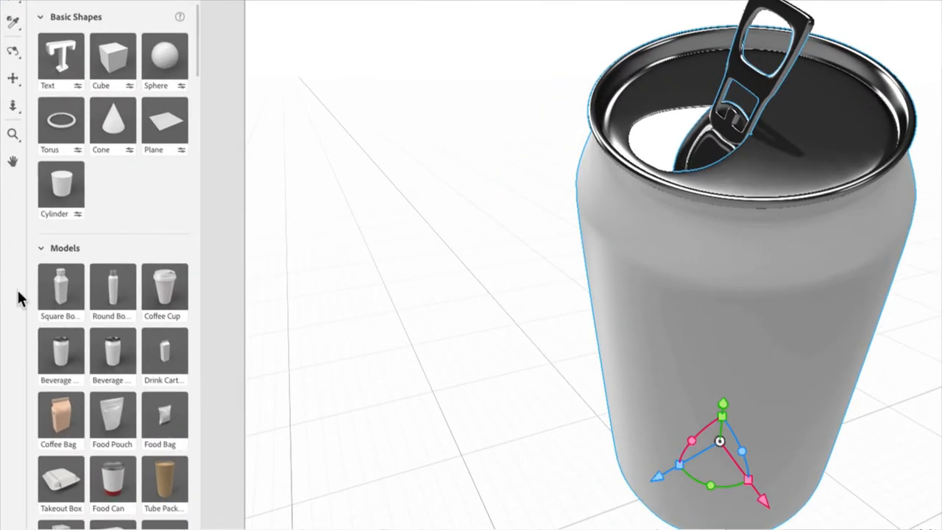
{"action": "scroll", "coordinate": [65, 313], "scroll_direction": "down", "scroll_amount": 12}
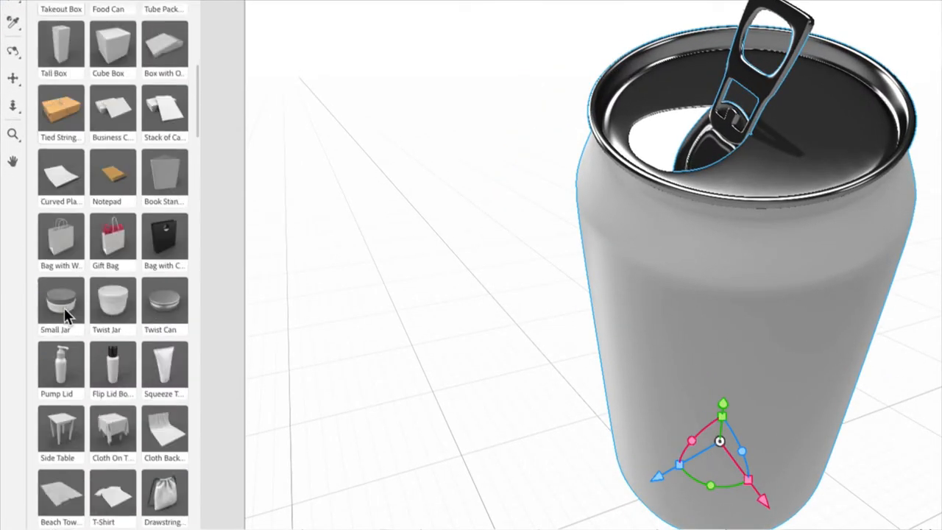
{"action": "scroll", "coordinate": [64, 308], "scroll_direction": "down", "scroll_amount": 10}
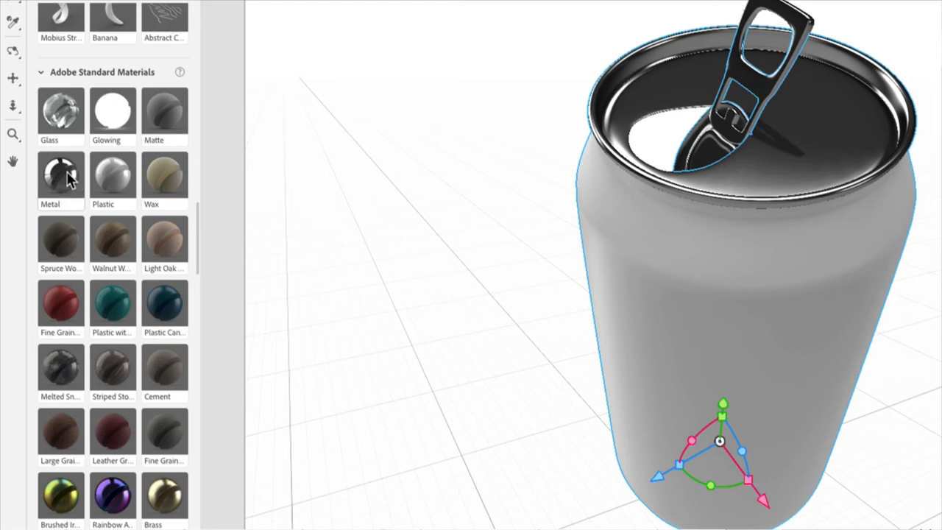
{"action": "left_click_drag", "start_coordinate": [63, 170], "coordinate": [735, 358]}
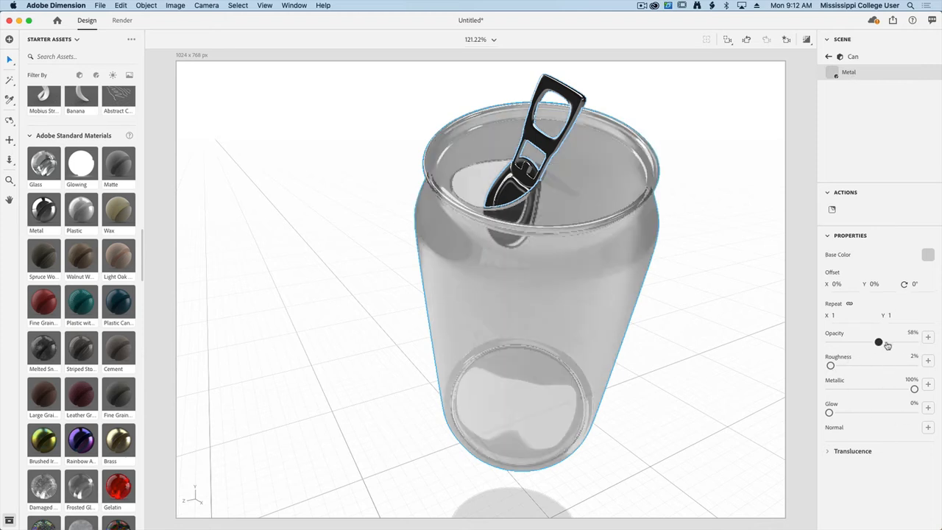
Set the can's Metal material to 100% opacity, about 10% roughness, 100% metallic and 0% glow.
{"action": "left_click_drag", "start_coordinate": [888, 346], "coordinate": [916, 342]}
{"action": "mouse_move", "coordinate": [841, 367]}
{"action": "left_mouse_down"}
{"action": "mouse_move", "coordinate": [911, 365]}
{"action": "mouse_move", "coordinate": [807, 369]}
{"action": "mouse_move", "coordinate": [837, 365]}
{"action": "left_mouse_up"}
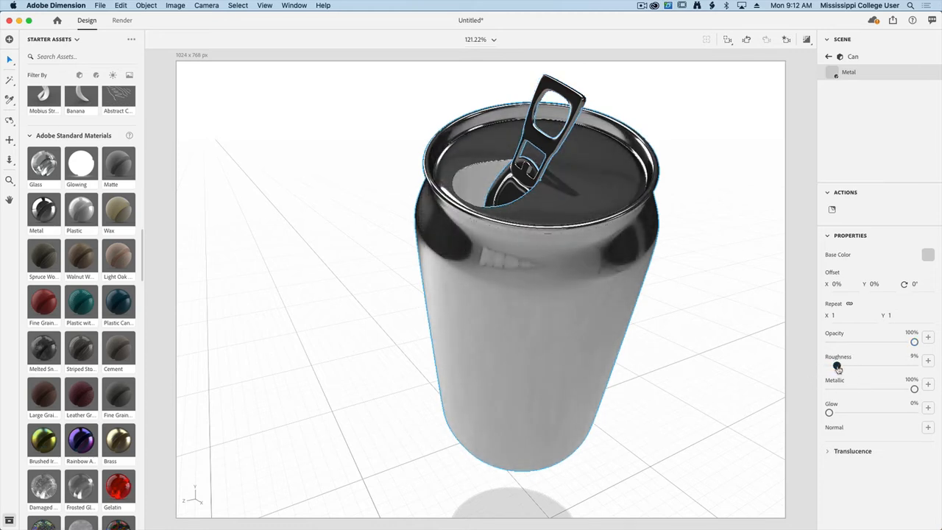
{"action": "mouse_move", "coordinate": [829, 413]}
{"action": "left_mouse_down"}
{"action": "mouse_move", "coordinate": [841, 414]}
{"action": "mouse_move", "coordinate": [829, 413]}
{"action": "left_mouse_up"}
{"action": "mouse_move", "coordinate": [914, 389]}
{"action": "left_mouse_down"}
{"action": "mouse_move", "coordinate": [887, 388]}
{"action": "mouse_move", "coordinate": [916, 390]}
{"action": "left_mouse_up"}
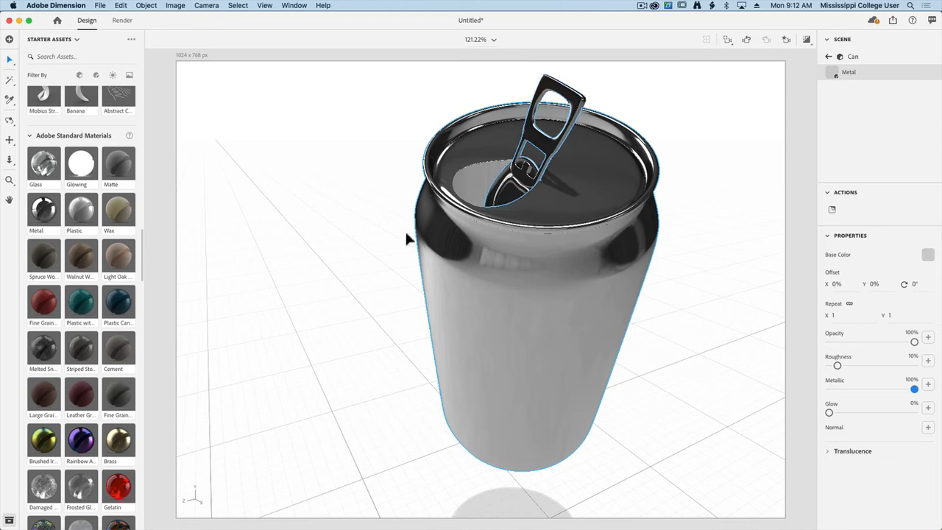
Move the camera back from the can, orbit to a view where it leans diagonally, and browse the materials and lights assets.
{"action": "left_click", "coordinate": [8, 159]}
{"action": "left_click_drag", "start_coordinate": [526, 339], "coordinate": [513, 386]}
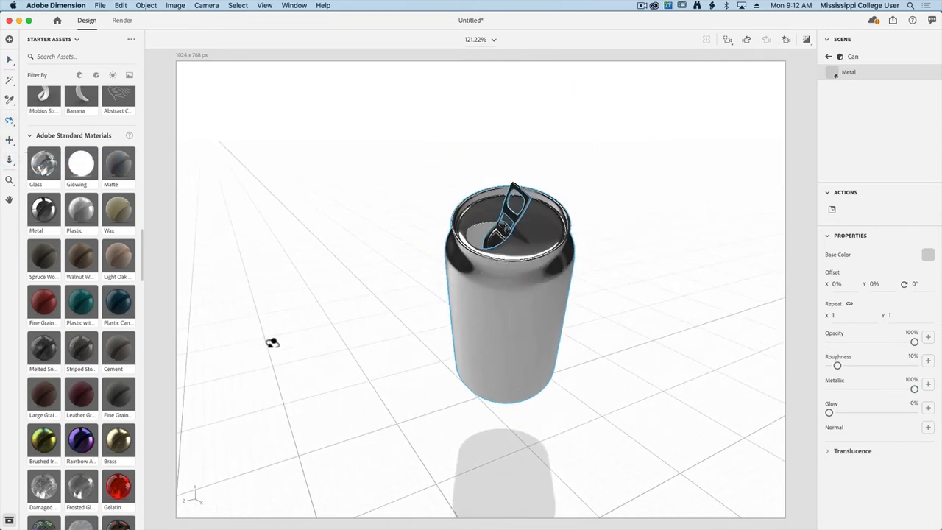
{"action": "left_click_drag", "start_coordinate": [272, 343], "coordinate": [447, 337]}
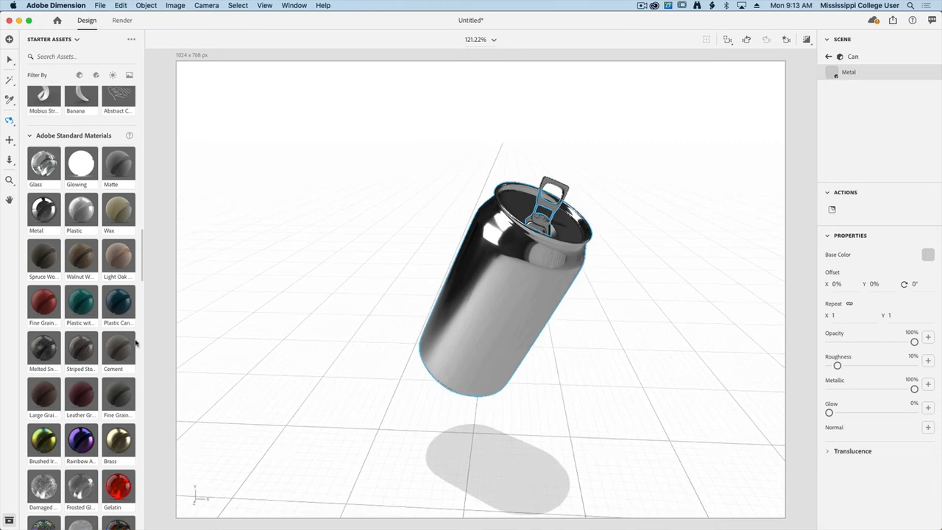
{"action": "scroll", "coordinate": [84, 340], "scroll_direction": "down", "scroll_amount": 10}
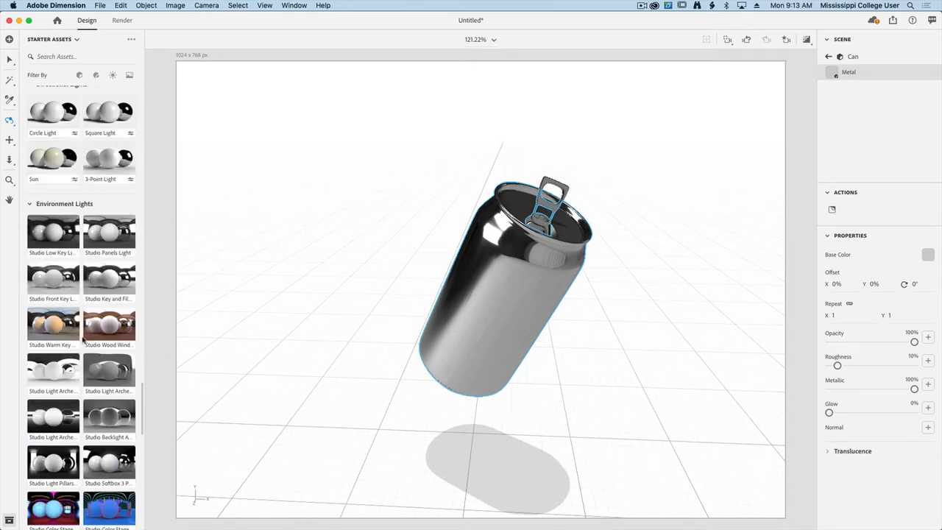
{"action": "scroll", "coordinate": [89, 309], "scroll_direction": "up", "scroll_amount": 10}
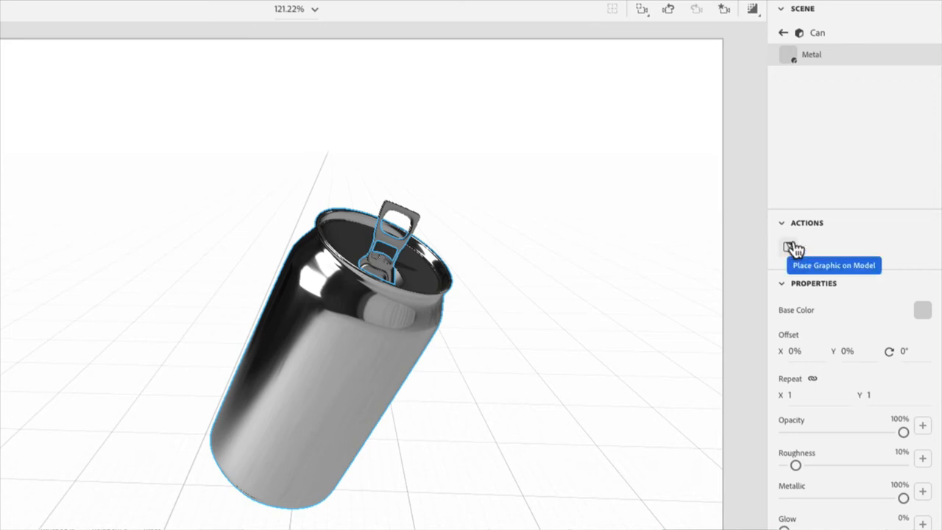
Place KooshSoda.jpg from the Dimensions Mockups folder on the can as a graphic.
{"action": "left_click", "coordinate": [788, 247]}
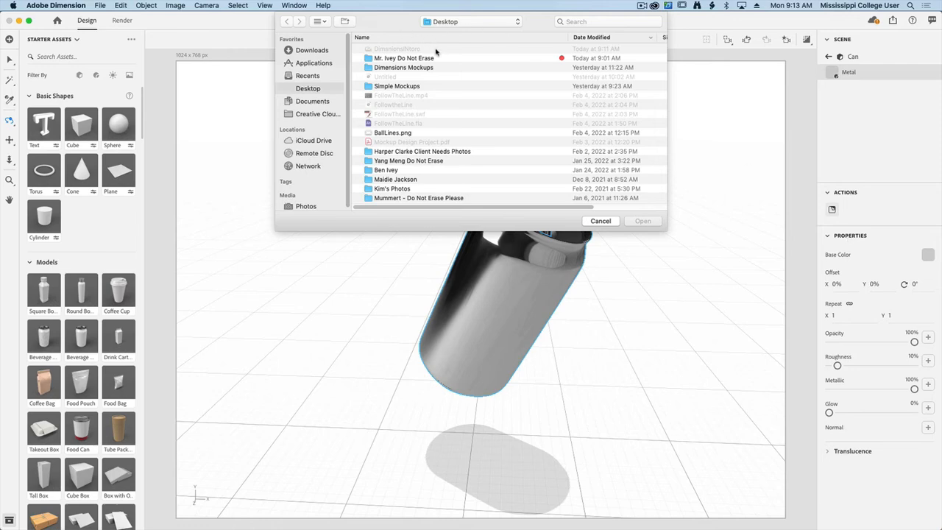
{"action": "double_click", "coordinate": [399, 68]}
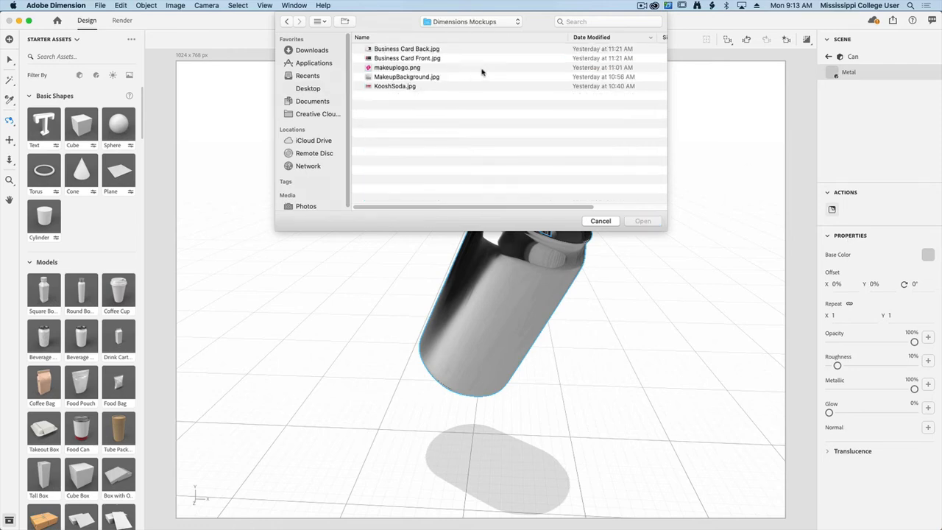
{"action": "left_click", "coordinate": [383, 86]}
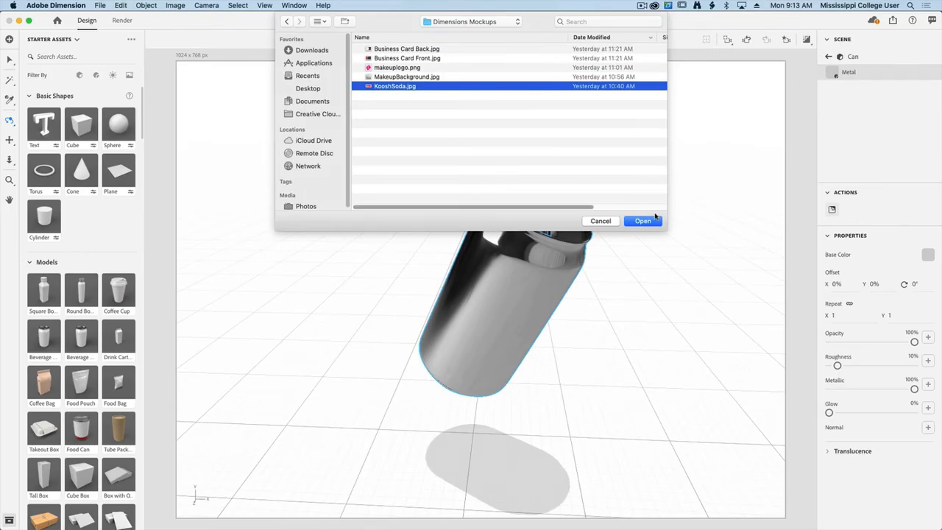
{"action": "left_click", "coordinate": [719, 296]}
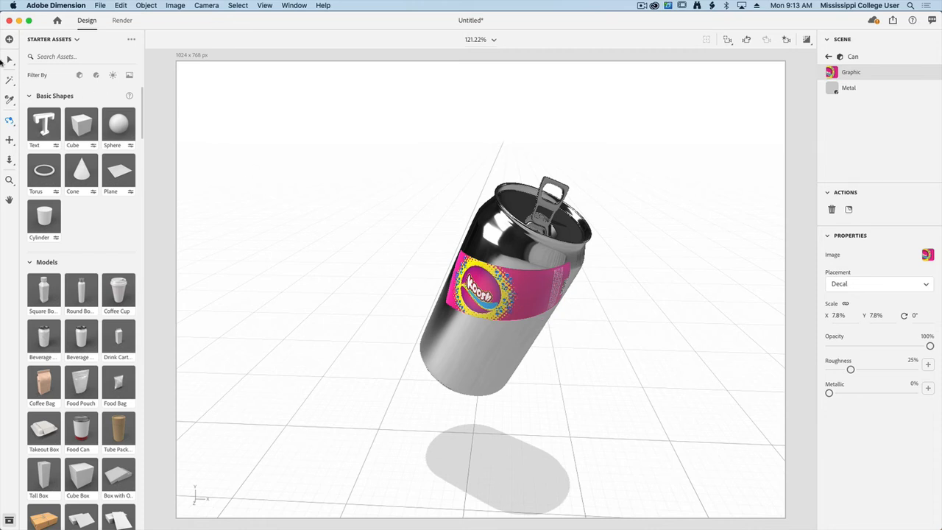
Rotate the Koosh decal to about 23° and enlarge it to about X 26.7%, Y 27% scale.
{"action": "key", "text": "v"}
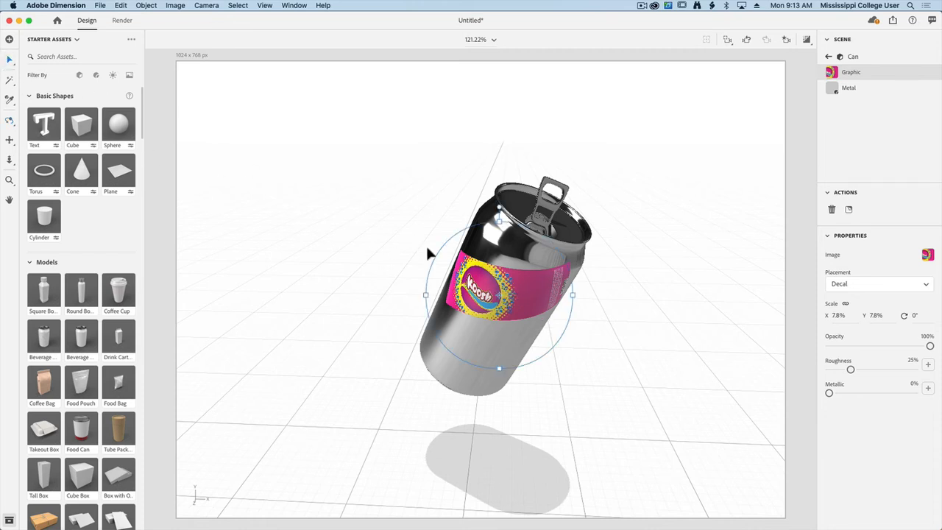
{"action": "mouse_move", "coordinate": [499, 221]}
{"action": "left_mouse_down"}
{"action": "mouse_move", "coordinate": [511, 223]}
{"action": "mouse_move", "coordinate": [513, 120]}
{"action": "mouse_move", "coordinate": [510, 207]}
{"action": "left_mouse_up"}
{"action": "left_click_drag", "start_coordinate": [498, 170], "coordinate": [574, 163]}
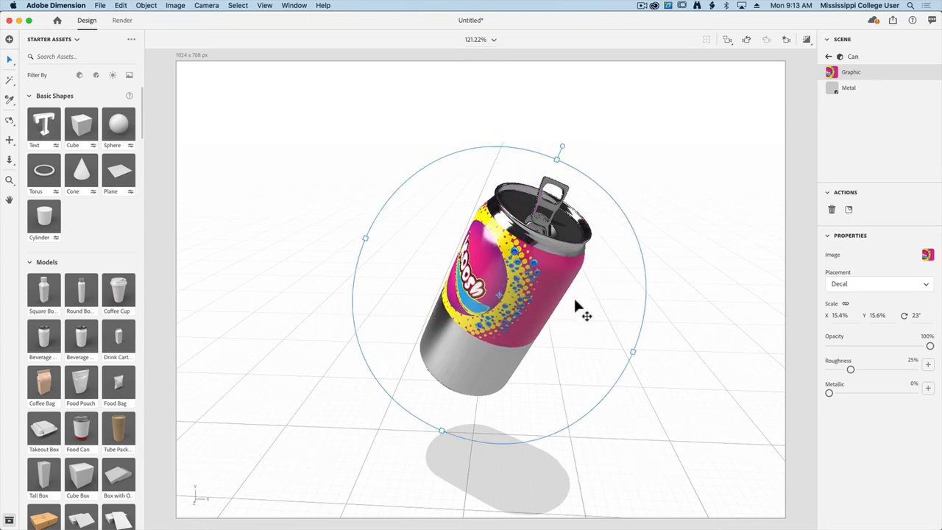
{"action": "left_click_drag", "start_coordinate": [442, 437], "coordinate": [390, 526]}
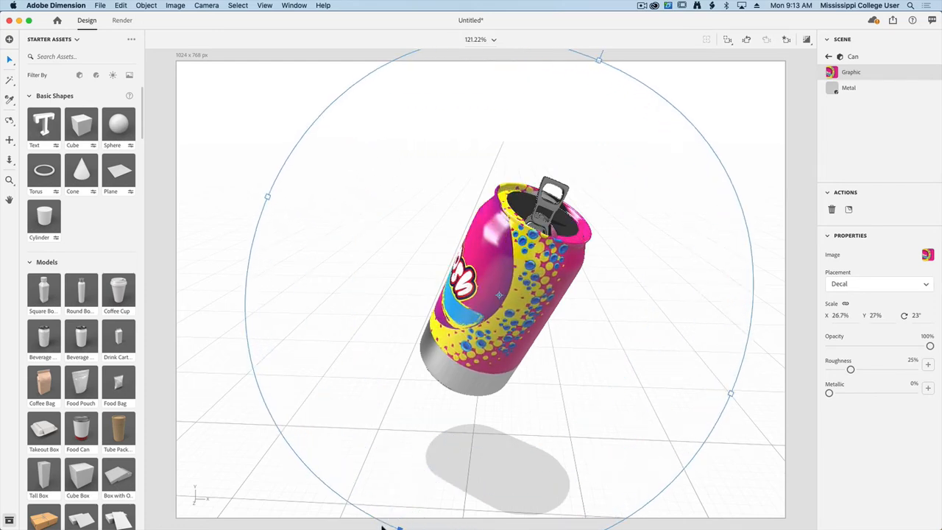
Reposition the decal over the can's front and adjust it to about X 27.4%, Y 29.4% scale and 15° rotation.
{"action": "left_click_drag", "start_coordinate": [507, 273], "coordinate": [549, 278]}
{"action": "left_click_drag", "start_coordinate": [638, 103], "coordinate": [594, 85]}
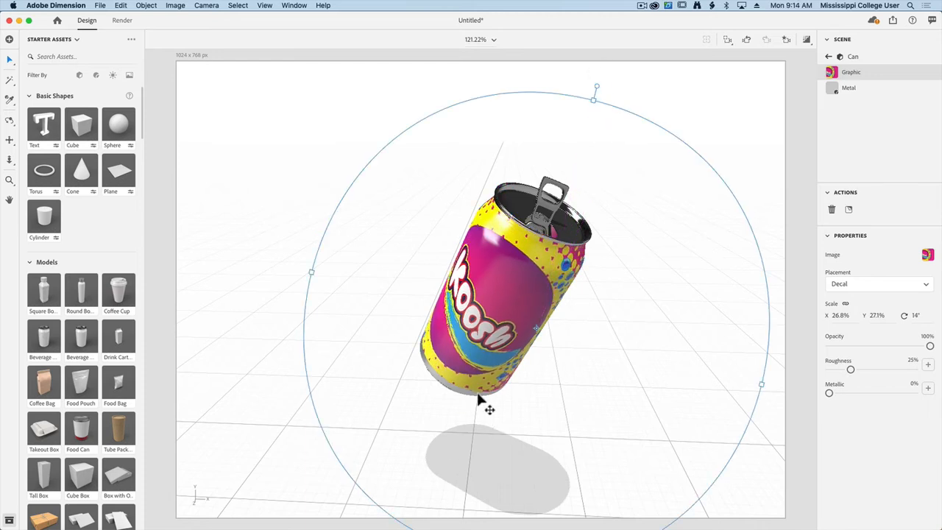
{"action": "mouse_move", "coordinate": [312, 278]}
{"action": "left_mouse_down"}
{"action": "mouse_move", "coordinate": [300, 269]}
{"action": "mouse_move", "coordinate": [307, 276]}
{"action": "left_mouse_up"}
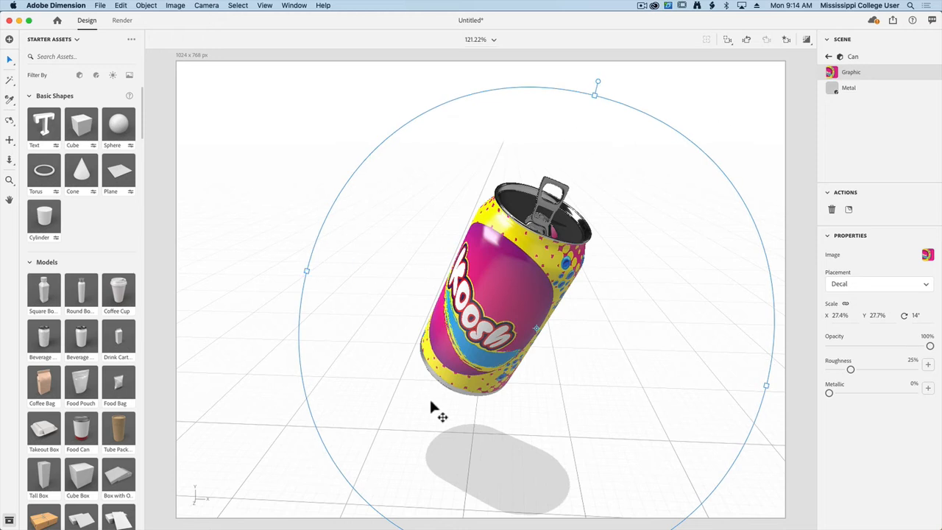
{"action": "mouse_move", "coordinate": [496, 338]}
{"action": "left_mouse_down"}
{"action": "mouse_move", "coordinate": [502, 333]}
{"action": "mouse_move", "coordinate": [491, 346]}
{"action": "left_mouse_up"}
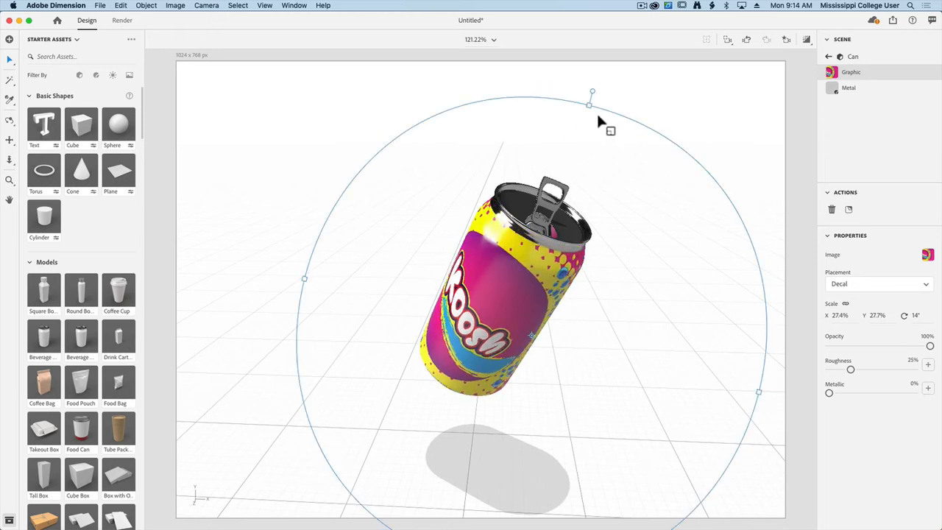
{"action": "mouse_move", "coordinate": [592, 91]}
{"action": "left_mouse_down"}
{"action": "mouse_move", "coordinate": [598, 84]}
{"action": "mouse_move", "coordinate": [599, 92]}
{"action": "left_mouse_up"}
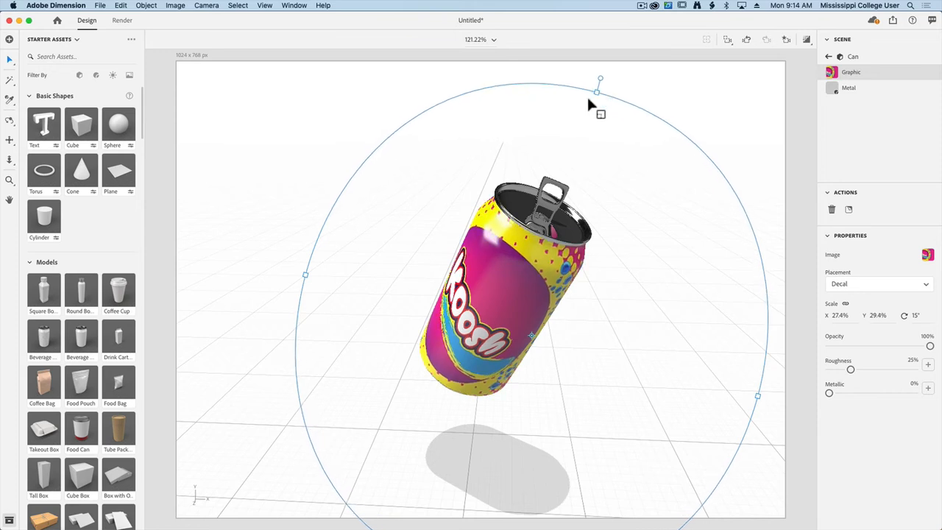
Shift the decal so the whole Koosh logo sits on the can's front, rotate it to about 8° and deselect it.
{"action": "left_click_drag", "start_coordinate": [490, 315], "coordinate": [500, 319]}
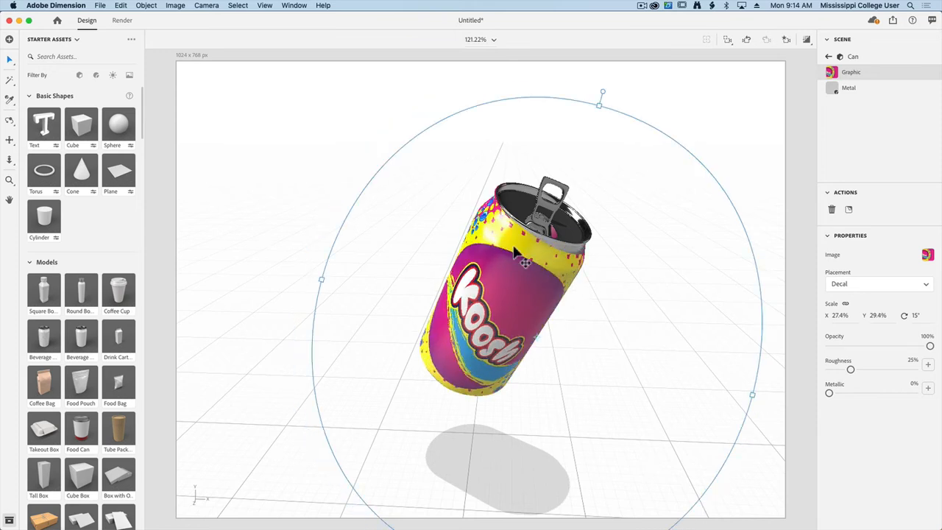
{"action": "left_click_drag", "start_coordinate": [602, 96], "coordinate": [565, 81]}
{"action": "left_click_drag", "start_coordinate": [525, 246], "coordinate": [537, 258]}
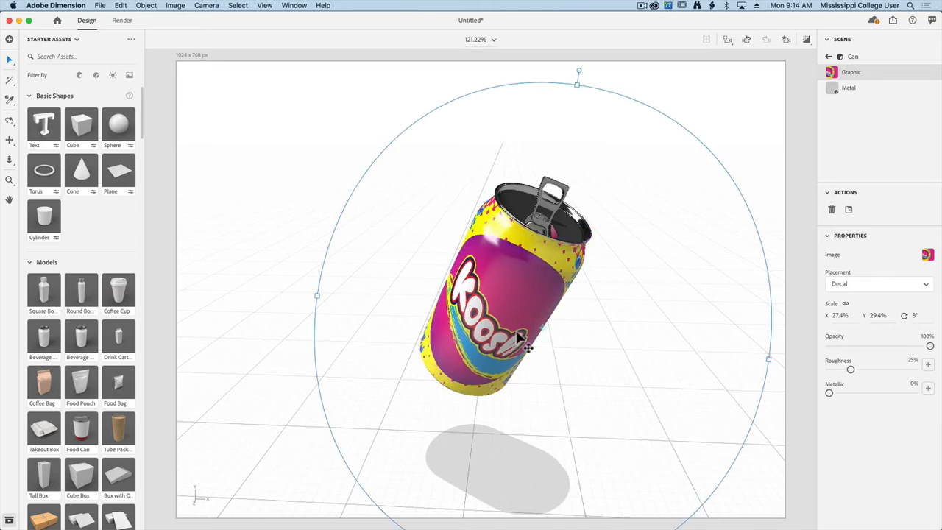
{"action": "left_click", "coordinate": [252, 138]}
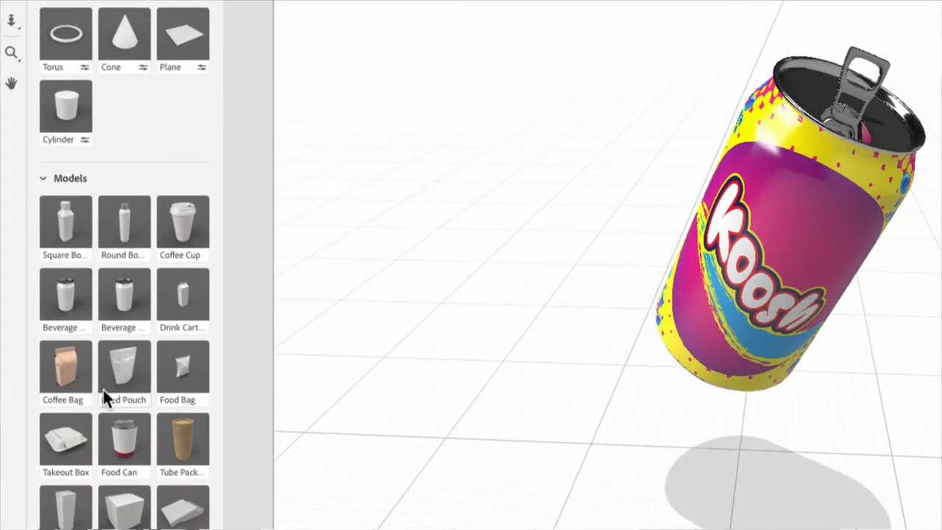
Add the Splash B model to the scene, move it near the can's opening and frame it with the camera.
{"action": "scroll", "coordinate": [67, 391], "scroll_direction": "down", "scroll_amount": 5}
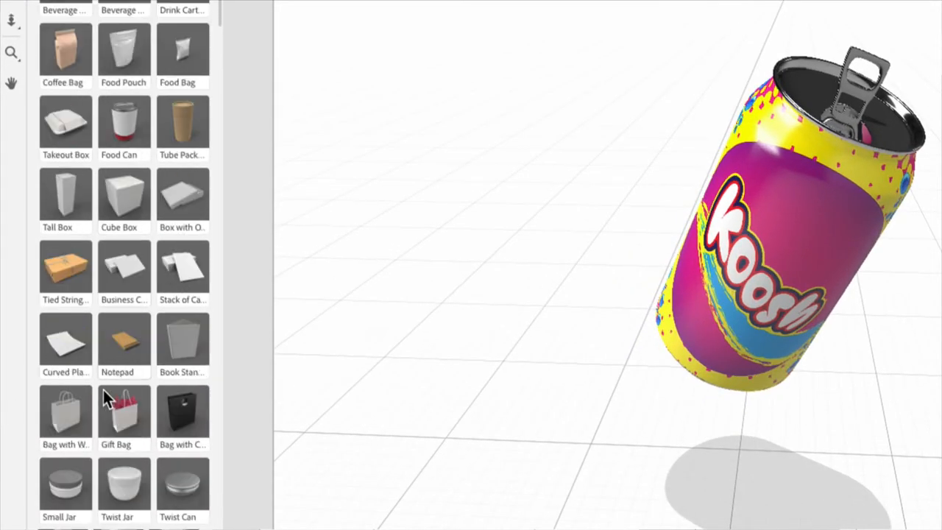
{"action": "scroll", "coordinate": [103, 391], "scroll_direction": "down", "scroll_amount": 7}
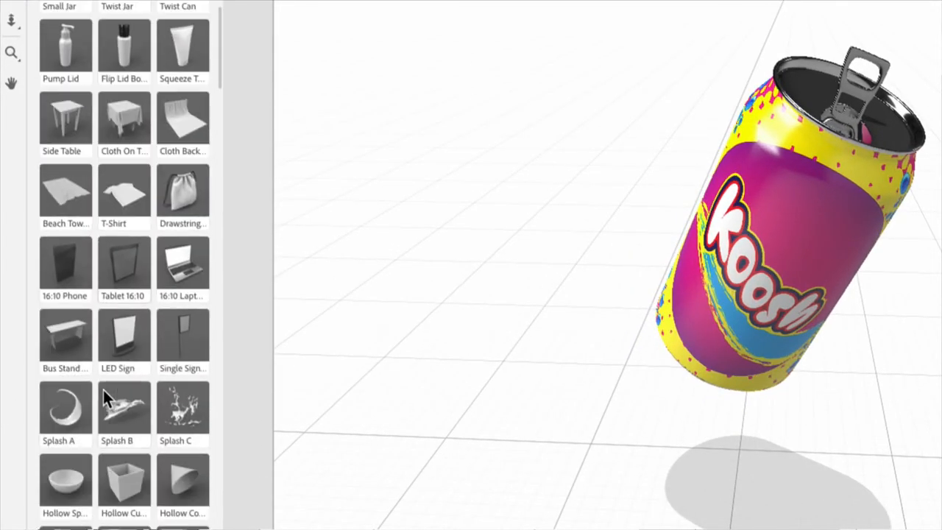
{"action": "scroll", "coordinate": [103, 390], "scroll_direction": "down", "scroll_amount": 3}
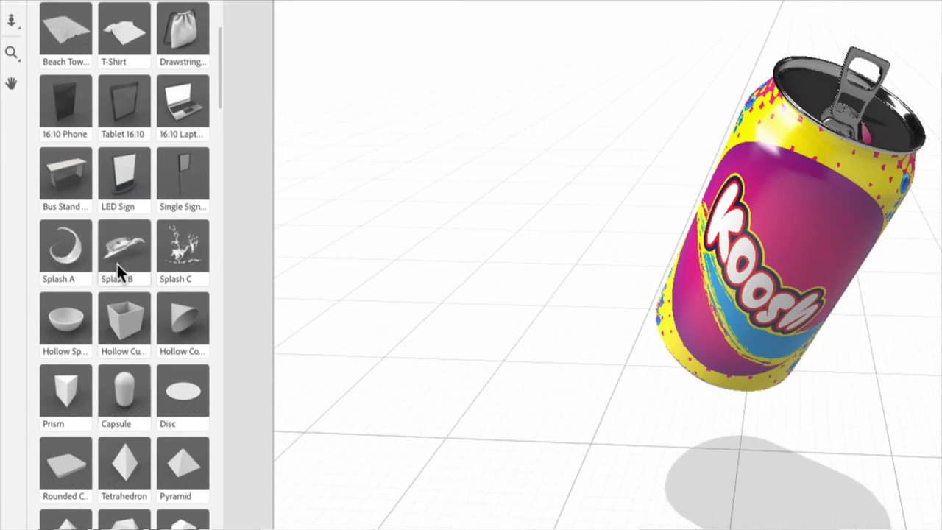
{"action": "left_click_drag", "start_coordinate": [117, 264], "coordinate": [473, 330]}
{"action": "left_click_drag", "start_coordinate": [537, 302], "coordinate": [602, 234]}
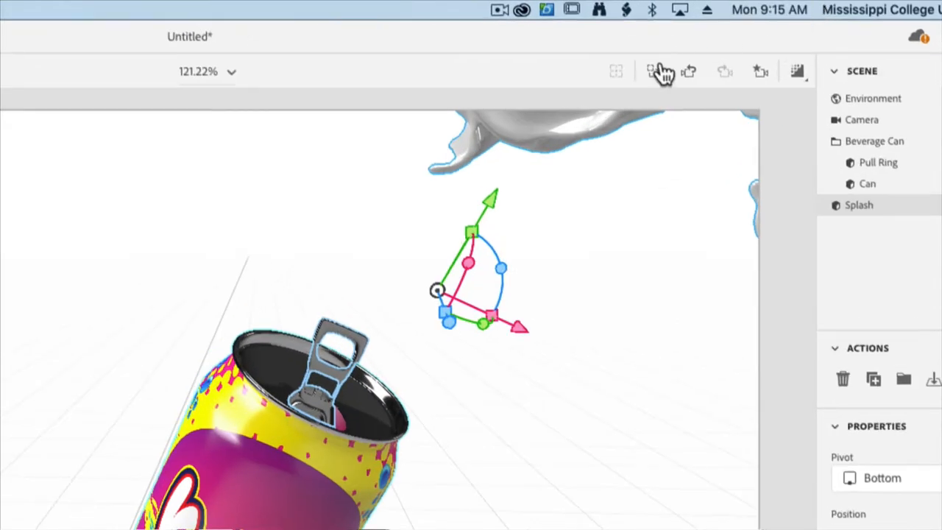
{"action": "left_click", "coordinate": [656, 73]}
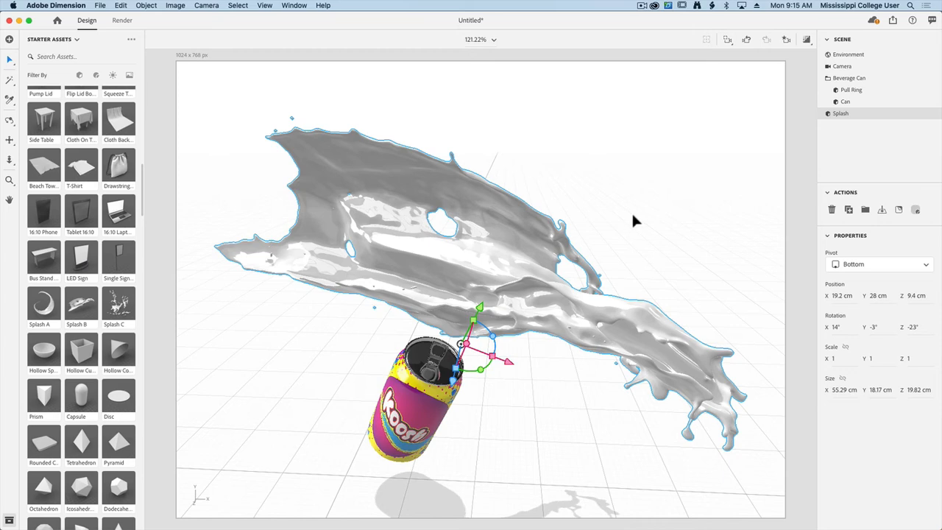
Scale the splash to 0.4, rotate it to Z -104°, place it pouring from the can's opening and frame it with the camera.
{"action": "left_click_drag", "start_coordinate": [496, 343], "coordinate": [408, 340]}
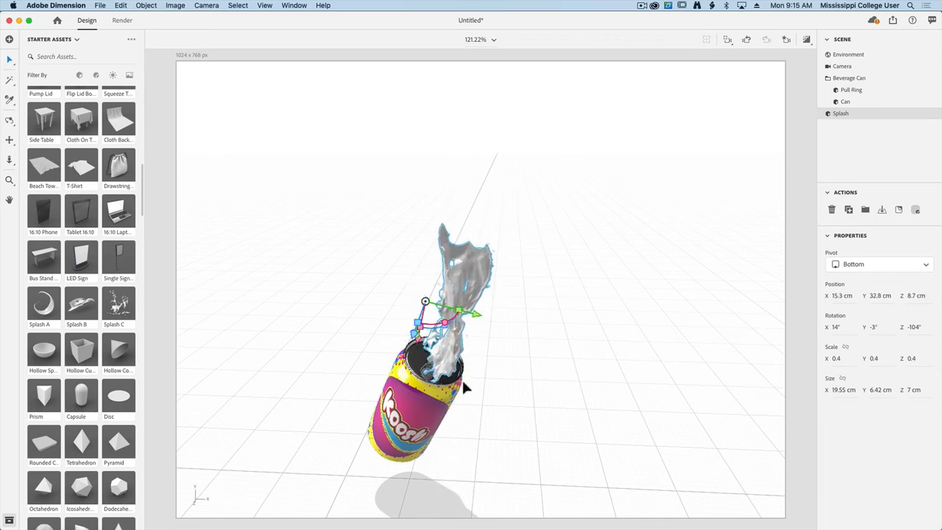
{"action": "left_click", "coordinate": [727, 40]}
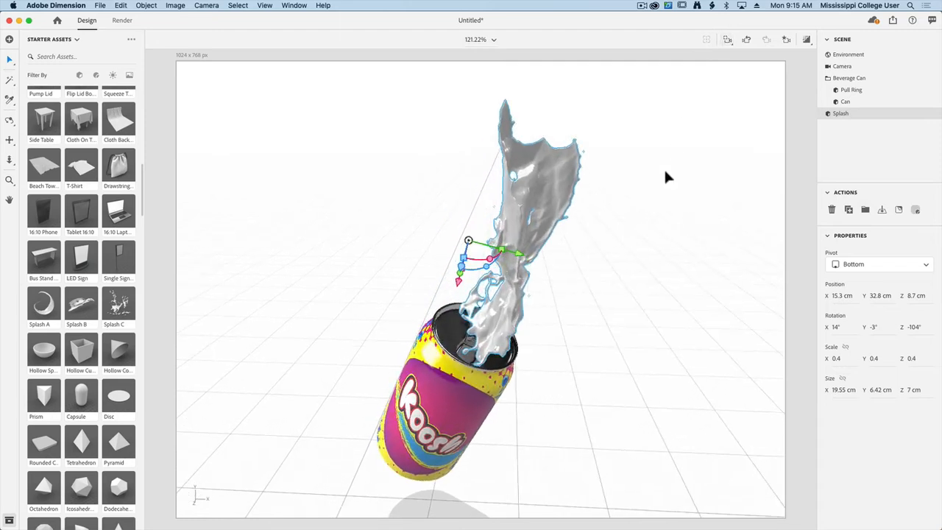
Orbit the camera sideways around the can and splash, and with the Orbit Tool's unconstrained mode bring it to a lower front view.
{"action": "left_click", "coordinate": [9, 122]}
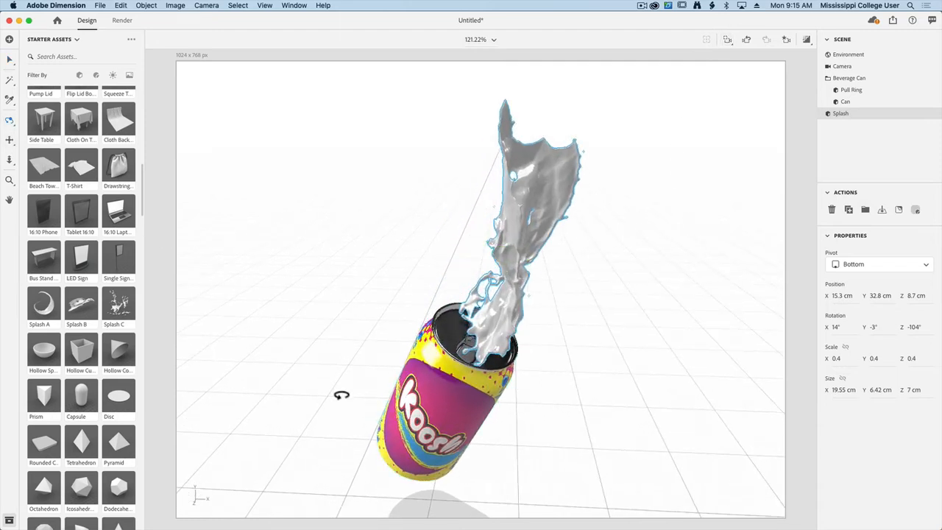
{"action": "left_click_drag", "start_coordinate": [341, 393], "coordinate": [468, 387]}
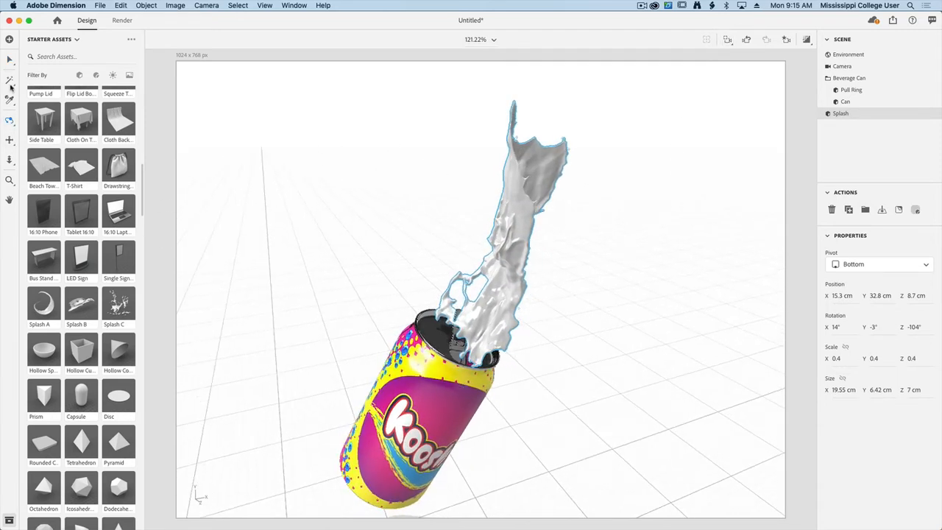
{"action": "left_click", "coordinate": [10, 119]}
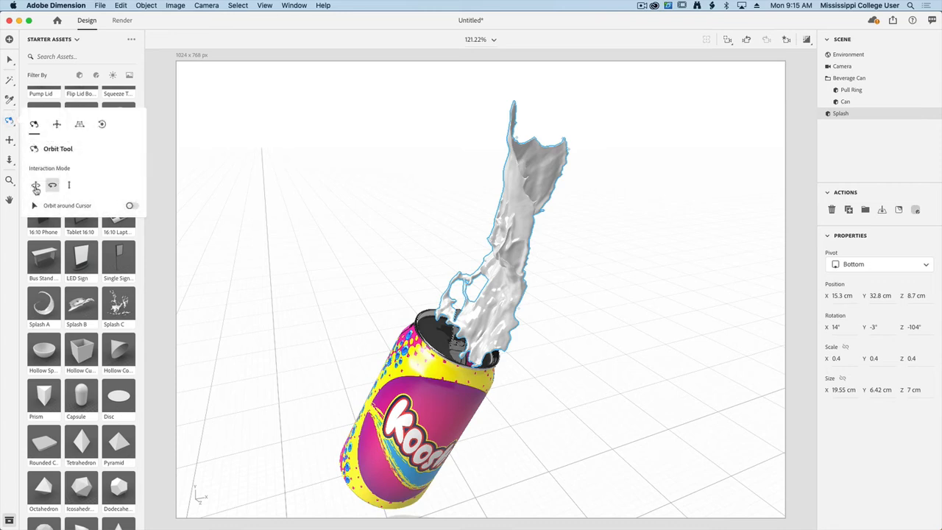
{"action": "left_click", "coordinate": [35, 187]}
{"action": "left_click_drag", "start_coordinate": [267, 265], "coordinate": [240, 253]}
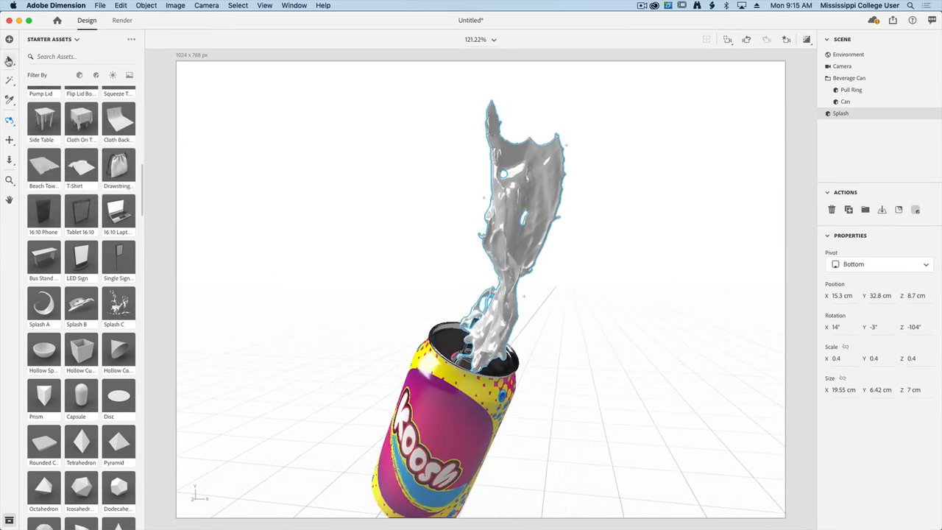
Move the splash to about X 13.8, Y 31.9, Z 8.4 cm so its base sits inside the can's opening, and deselect it.
{"action": "left_click", "coordinate": [10, 61]}
{"action": "left_click_drag", "start_coordinate": [474, 304], "coordinate": [455, 315]}
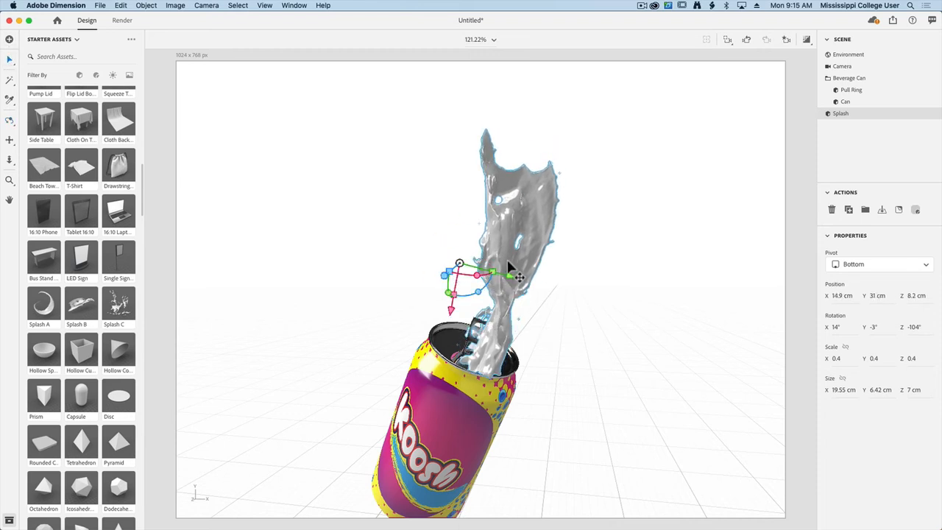
{"action": "left_click_drag", "start_coordinate": [448, 267], "coordinate": [492, 272]}
{"action": "key", "text": "super+z"}
{"action": "mouse_move", "coordinate": [438, 308]}
{"action": "left_mouse_down"}
{"action": "mouse_move", "coordinate": [438, 299]}
{"action": "mouse_move", "coordinate": [440, 308]}
{"action": "left_mouse_up"}
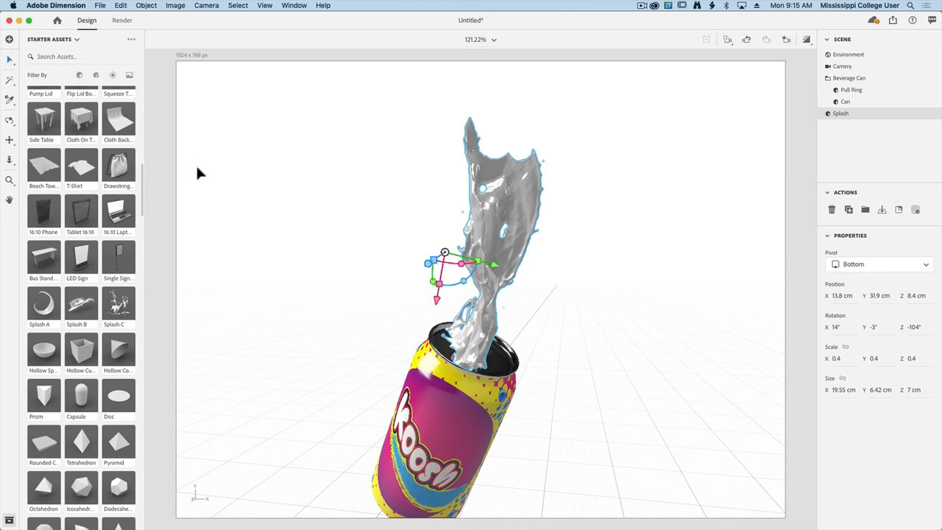
{"action": "left_click", "coordinate": [268, 209]}
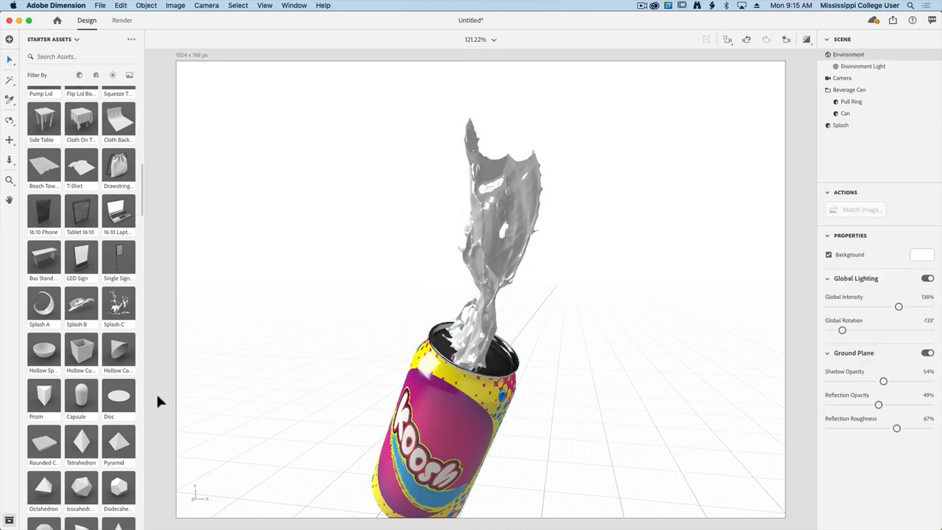
Apply the Beer material from the starter assets to the splash.
{"action": "scroll", "coordinate": [74, 371], "scroll_direction": "down", "scroll_amount": 15}
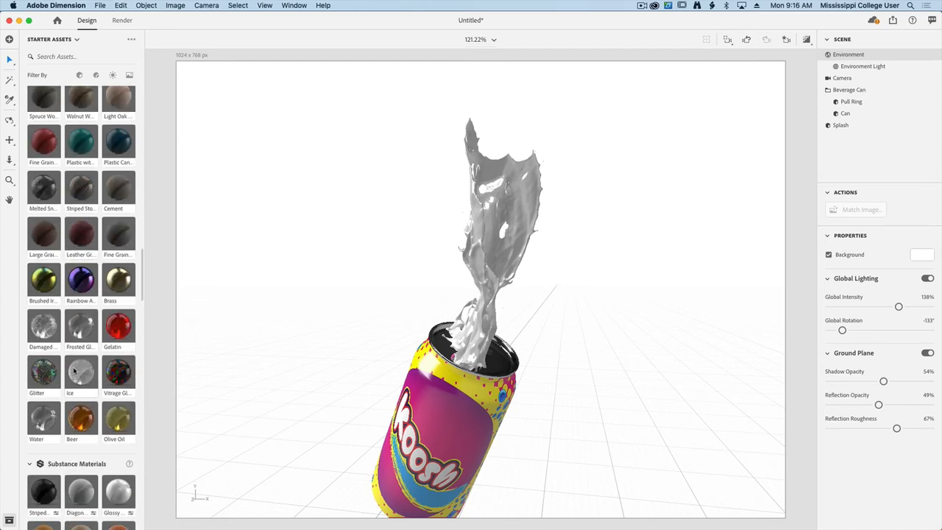
{"action": "scroll", "coordinate": [74, 371], "scroll_direction": "down", "scroll_amount": 5}
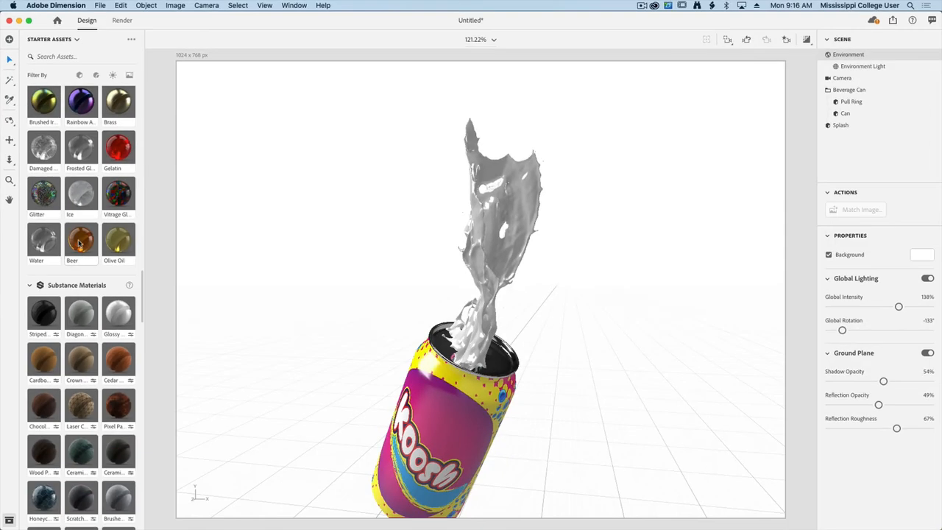
{"action": "left_click_drag", "start_coordinate": [158, 247], "coordinate": [504, 314]}
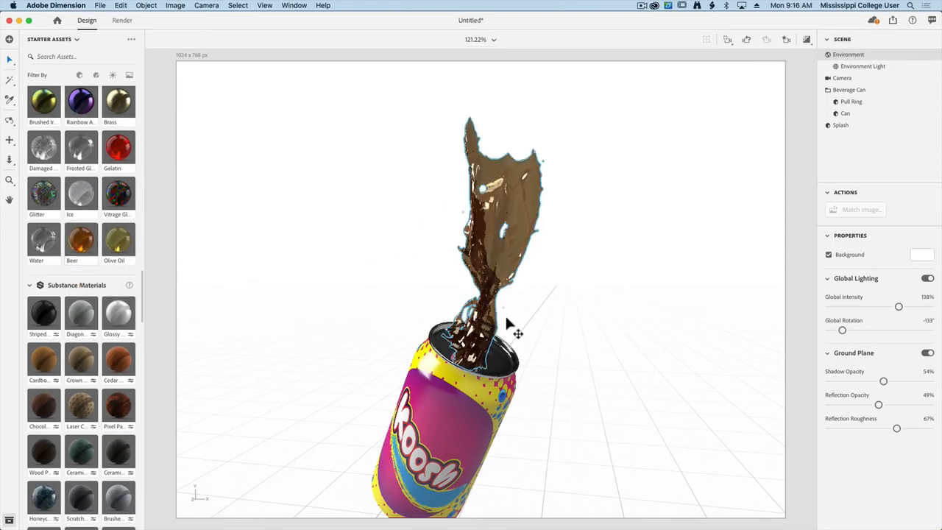
Open the splash's Beer material for editing and change its base color to a bright magenta pink.
{"action": "left_click", "coordinate": [505, 214]}
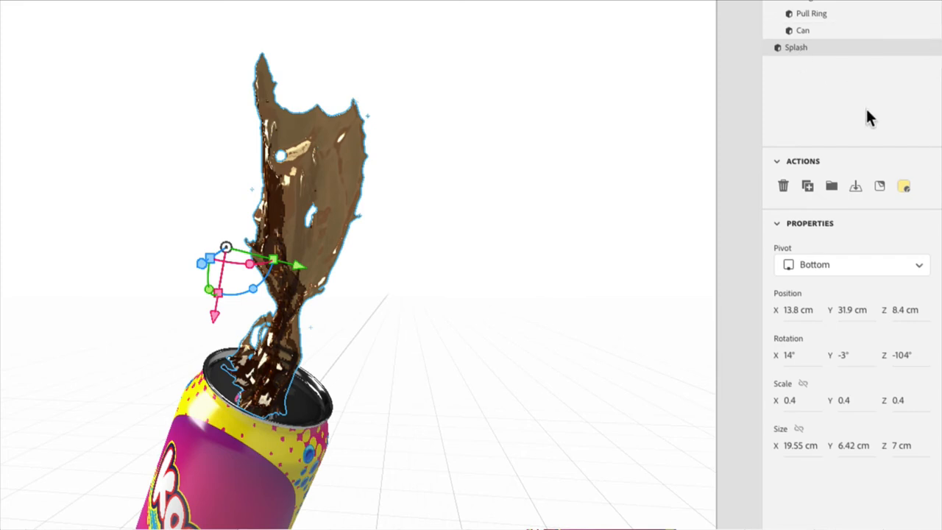
{"action": "left_click", "coordinate": [903, 187]}
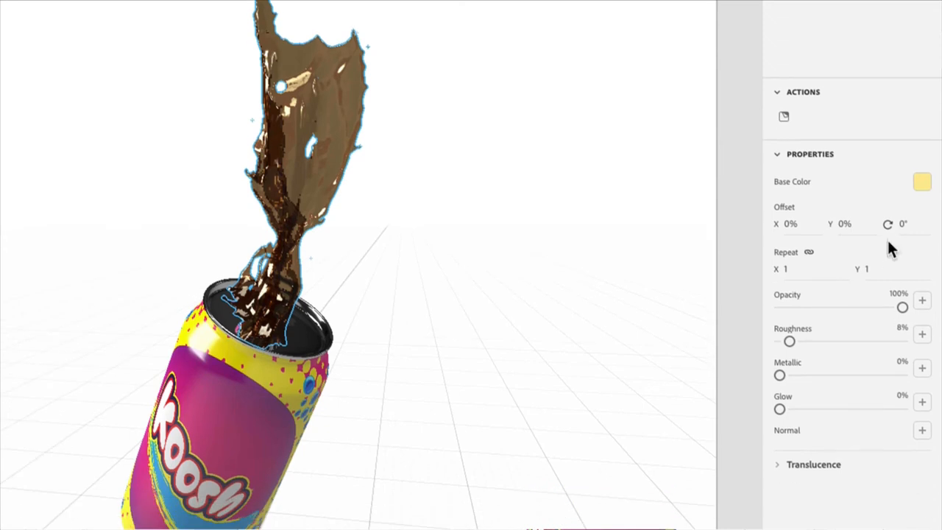
{"action": "left_click", "coordinate": [920, 186]}
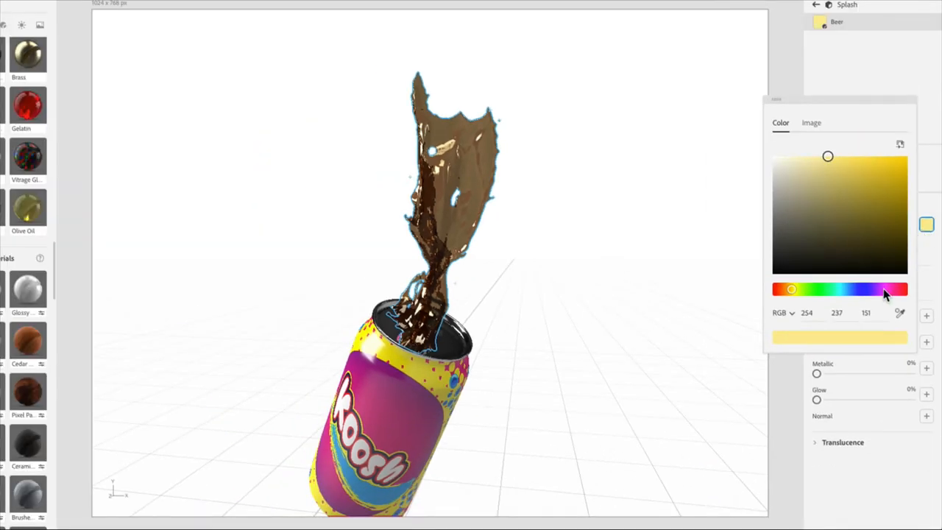
{"action": "left_click", "coordinate": [886, 290]}
{"action": "mouse_move", "coordinate": [876, 269]}
{"action": "left_mouse_down"}
{"action": "mouse_move", "coordinate": [846, 157]}
{"action": "mouse_move", "coordinate": [869, 160]}
{"action": "mouse_move", "coordinate": [825, 162]}
{"action": "mouse_move", "coordinate": [843, 160]}
{"action": "mouse_move", "coordinate": [856, 181]}
{"action": "mouse_move", "coordinate": [845, 157]}
{"action": "mouse_move", "coordinate": [890, 155]}
{"action": "mouse_move", "coordinate": [873, 155]}
{"action": "left_mouse_up"}
{"action": "left_click", "coordinate": [938, 274]}
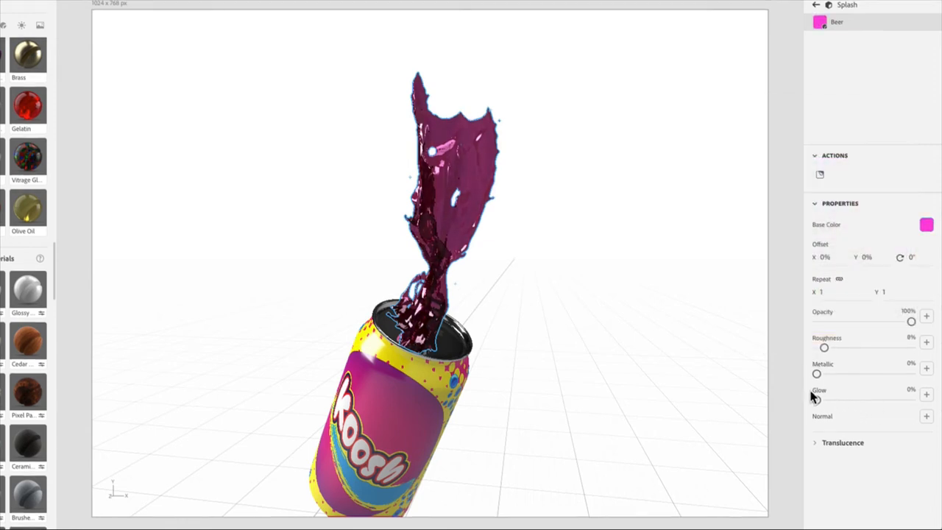
Set the splash material's glow to about 49% and its opacity to about 88%, and deselect the splash.
{"action": "left_click_drag", "start_coordinate": [817, 400], "coordinate": [862, 402]}
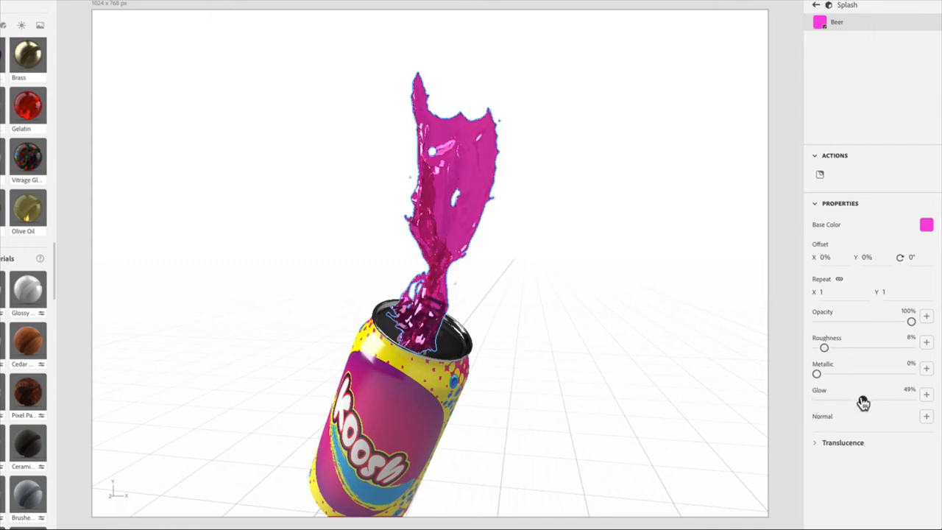
{"action": "mouse_move", "coordinate": [817, 374]}
{"action": "left_mouse_down"}
{"action": "mouse_move", "coordinate": [866, 379]}
{"action": "mouse_move", "coordinate": [816, 375]}
{"action": "left_mouse_up"}
{"action": "mouse_move", "coordinate": [911, 321]}
{"action": "left_mouse_down"}
{"action": "mouse_move", "coordinate": [875, 326]}
{"action": "mouse_move", "coordinate": [901, 327]}
{"action": "left_mouse_up"}
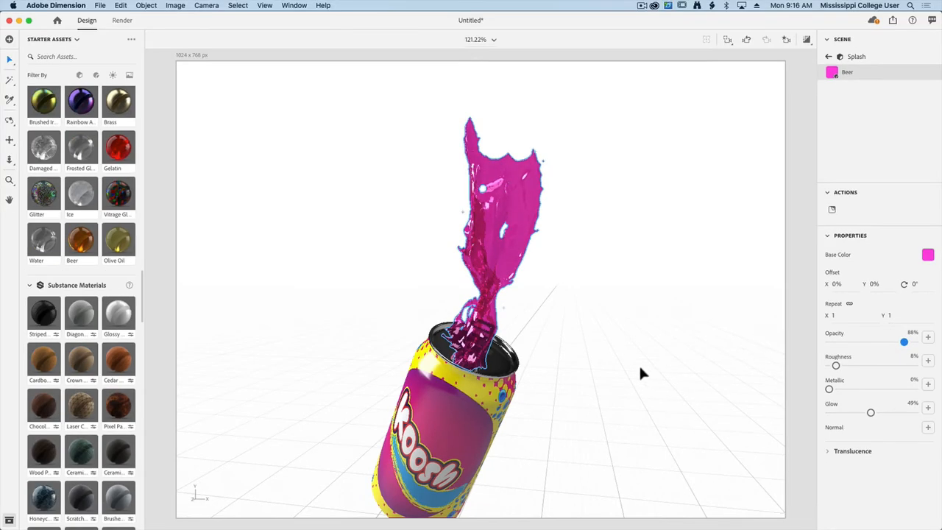
{"action": "left_click", "coordinate": [640, 369]}
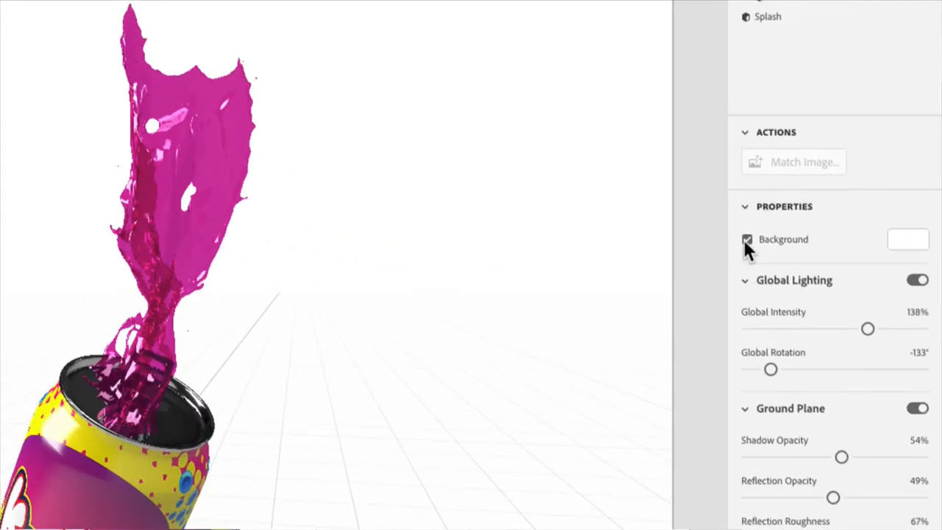
Change the environment's background color to a medium teal.
{"action": "left_click", "coordinate": [912, 245]}
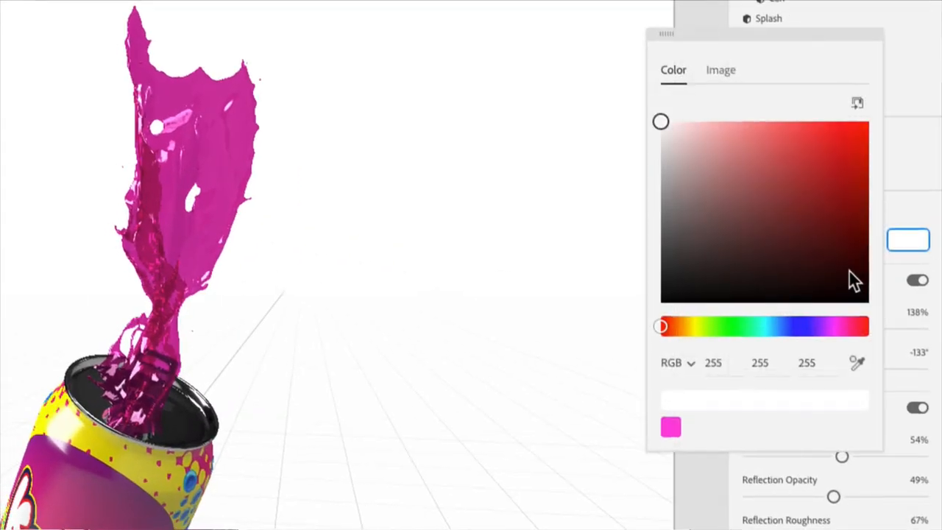
{"action": "left_click", "coordinate": [837, 309]}
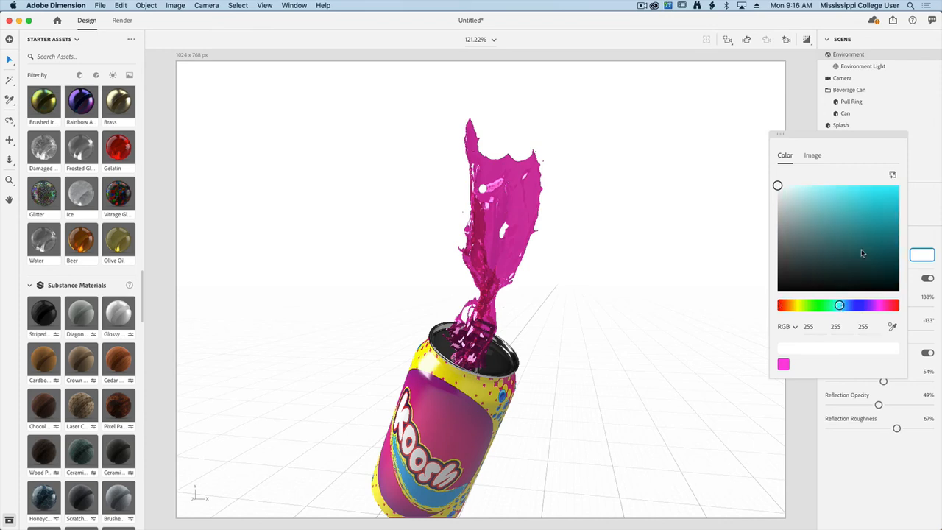
{"action": "left_click", "coordinate": [875, 208]}
{"action": "left_click_drag", "start_coordinate": [874, 212], "coordinate": [874, 208]}
{"action": "left_click", "coordinate": [621, 314]}
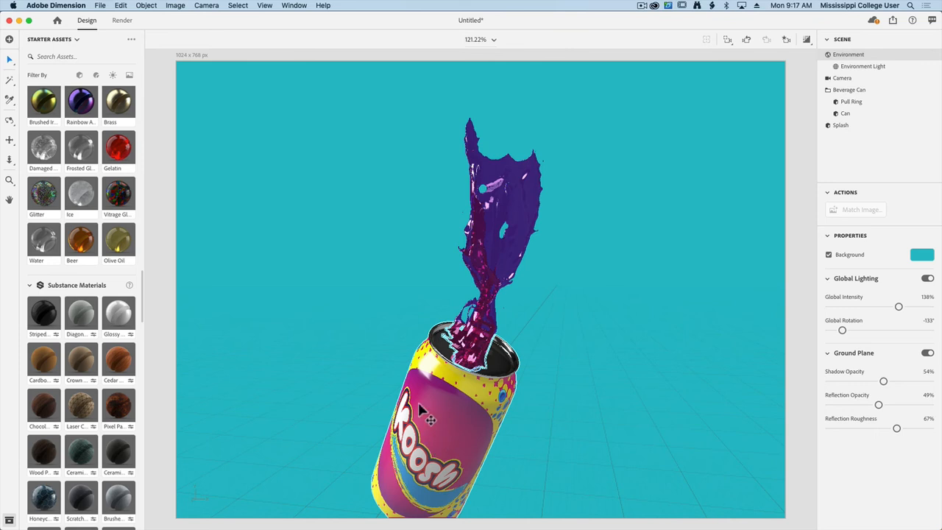
Reframe the camera from a slightly higher angle and farther back so the whole can, splash and ground shadow fit in the shot.
{"action": "left_click_drag", "start_coordinate": [414, 389], "coordinate": [455, 363]}
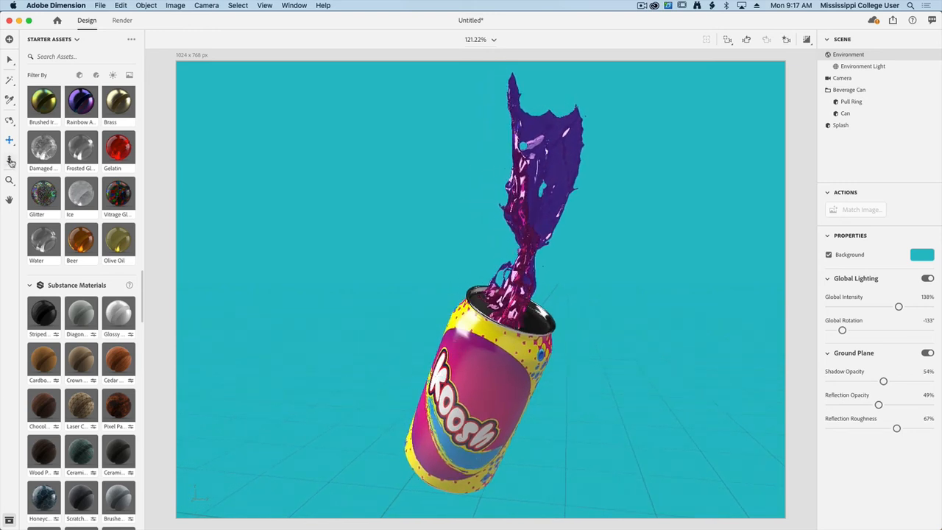
{"action": "left_click", "coordinate": [9, 120]}
{"action": "left_click_drag", "start_coordinate": [472, 393], "coordinate": [427, 480]}
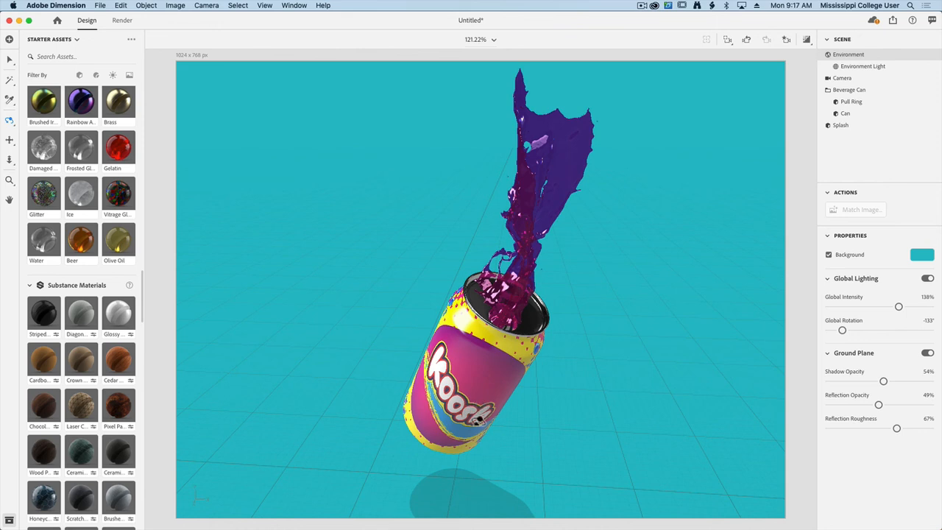
{"action": "left_click_drag", "start_coordinate": [501, 357], "coordinate": [484, 375]}
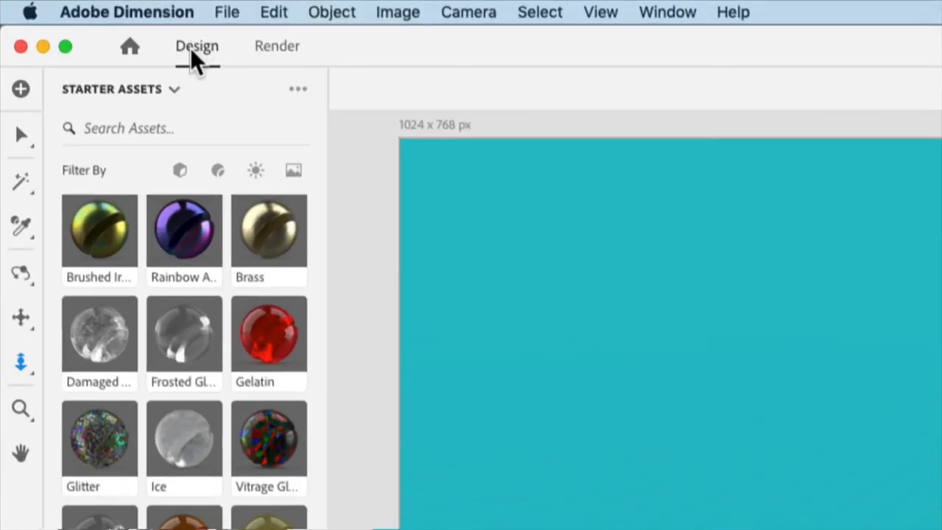
Open the render settings, name the export SodaRender and choose Low (Fast) quality.
{"action": "left_click", "coordinate": [276, 49]}
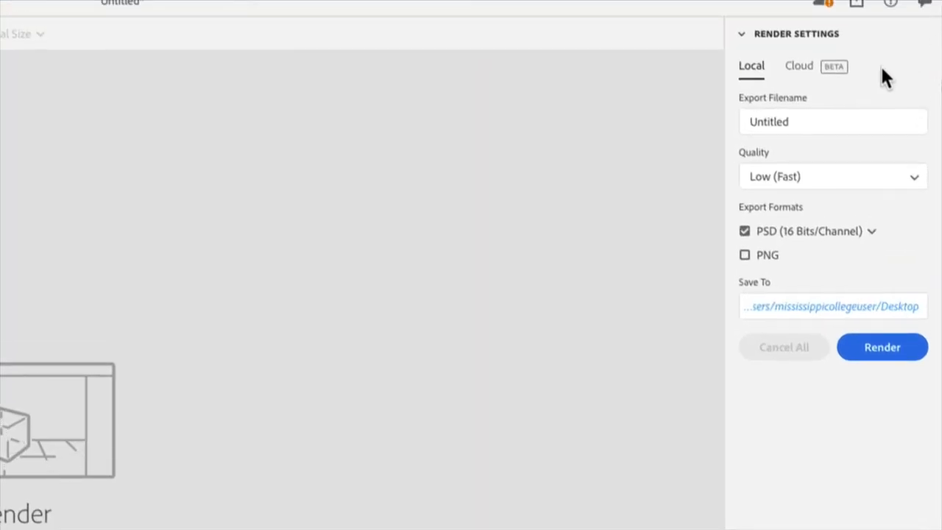
{"action": "double_click", "coordinate": [792, 123]}
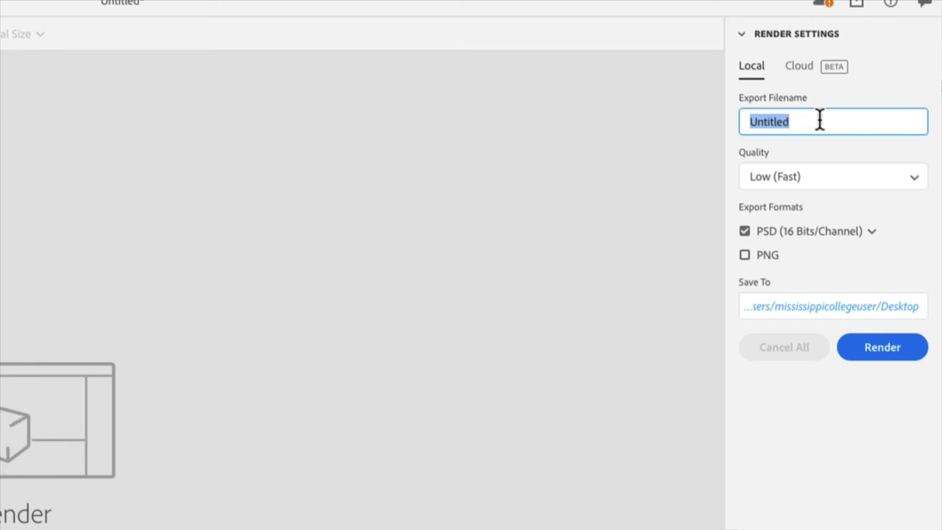
{"action": "type", "text": "SodaRender"}
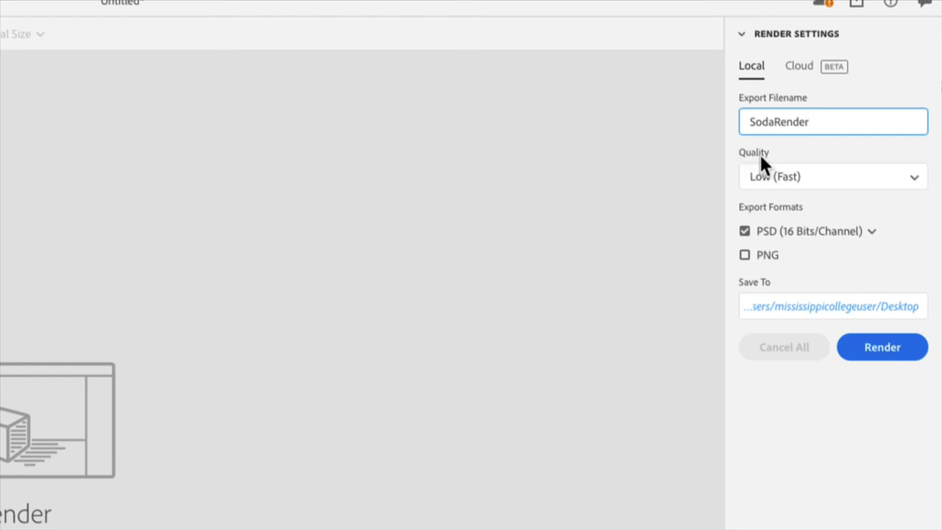
{"action": "left_click", "coordinate": [835, 188]}
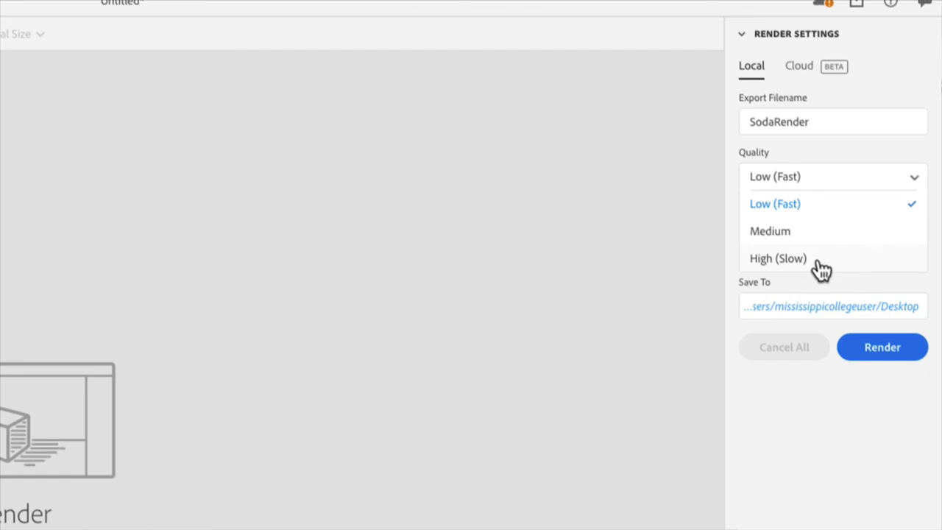
{"action": "left_click", "coordinate": [771, 205]}
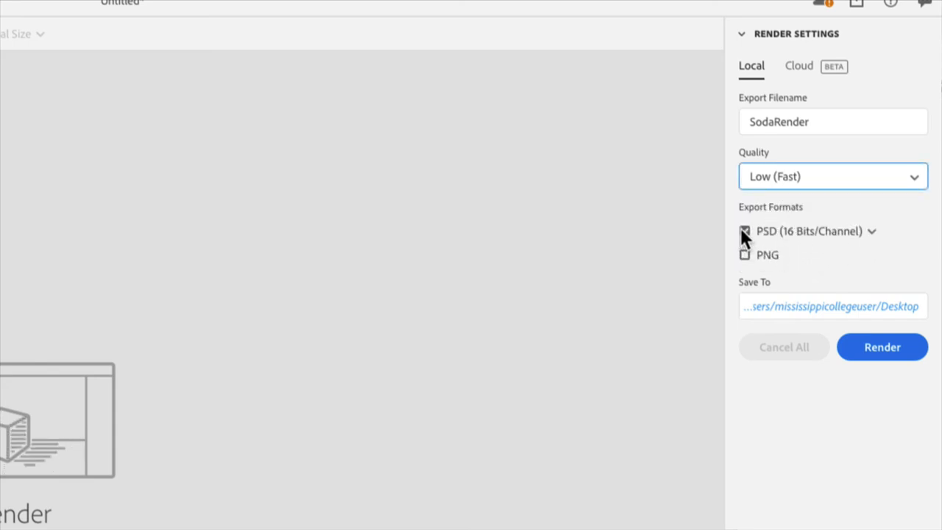
Choose PNG instead of PSD as the export format and start the local render.
{"action": "left_click", "coordinate": [743, 254]}
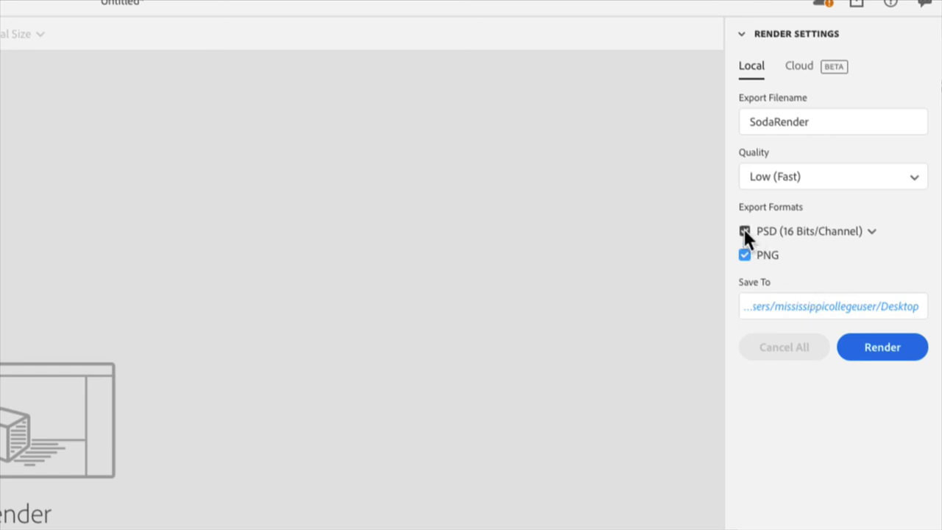
{"action": "left_click", "coordinate": [744, 231]}
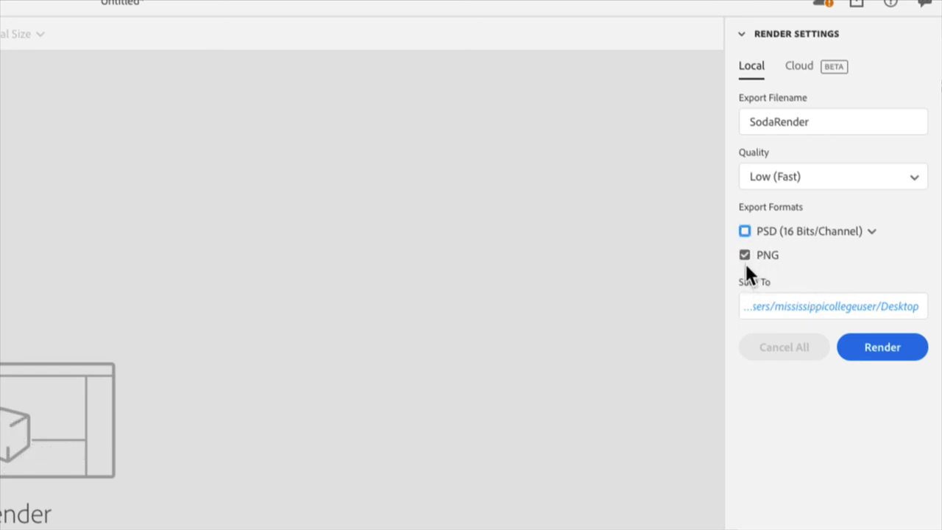
{"action": "left_click", "coordinate": [880, 354]}
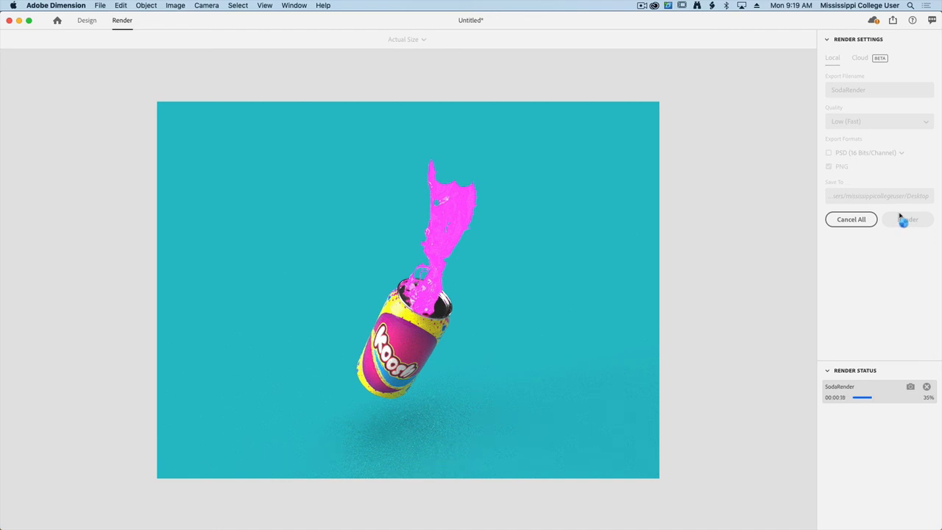
Preview the finished SodaRender.png from the desktop and close the preview.
{"action": "key", "text": "F11"}
{"action": "left_click", "coordinate": [850, 361]}
{"action": "key", "text": "space"}
{"action": "key", "text": "F11"}
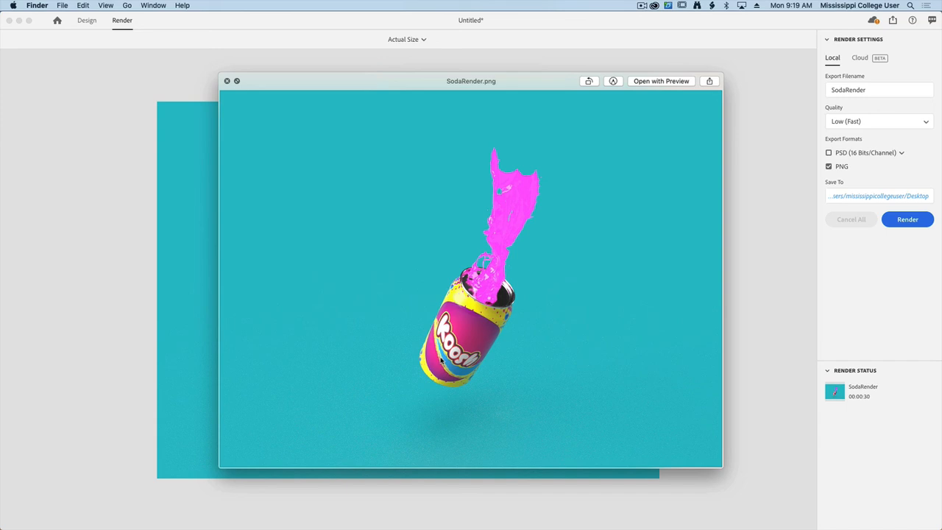
{"action": "key", "text": "space"}
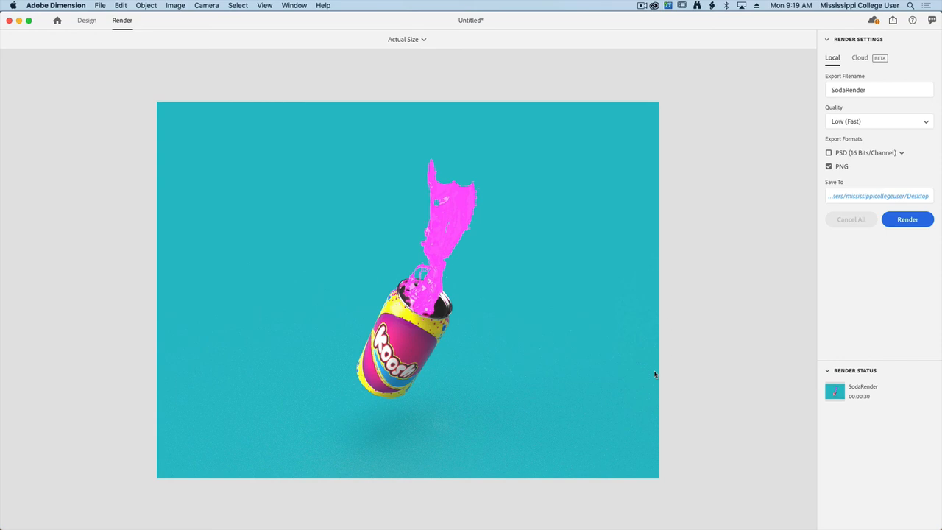
Return to the design workspace and save the scene as SodaMockup on the Desktop.
{"action": "left_click", "coordinate": [86, 20]}
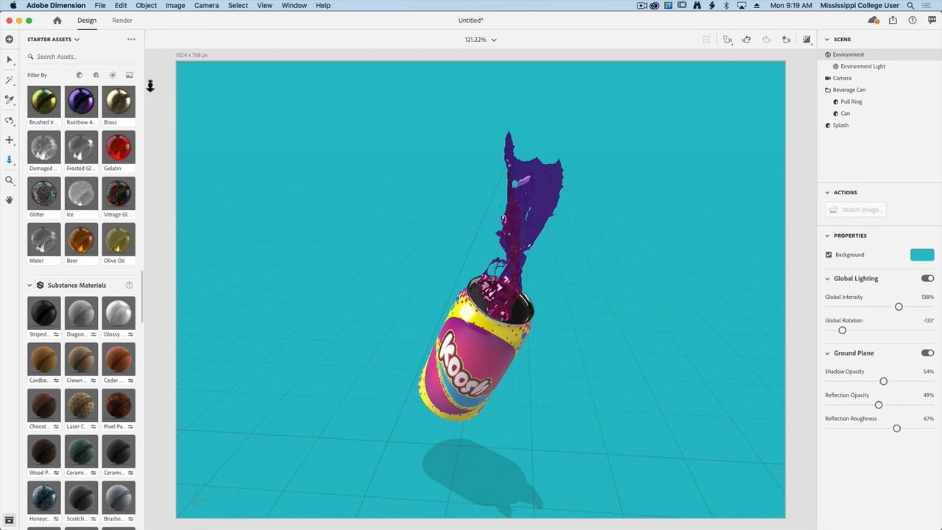
{"action": "left_click", "coordinate": [100, 5]}
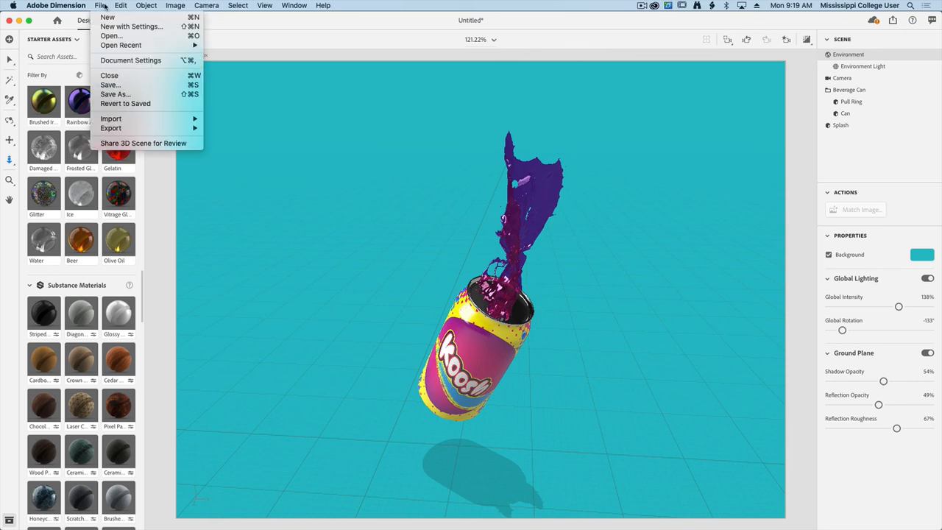
{"action": "left_click", "coordinate": [110, 85]}
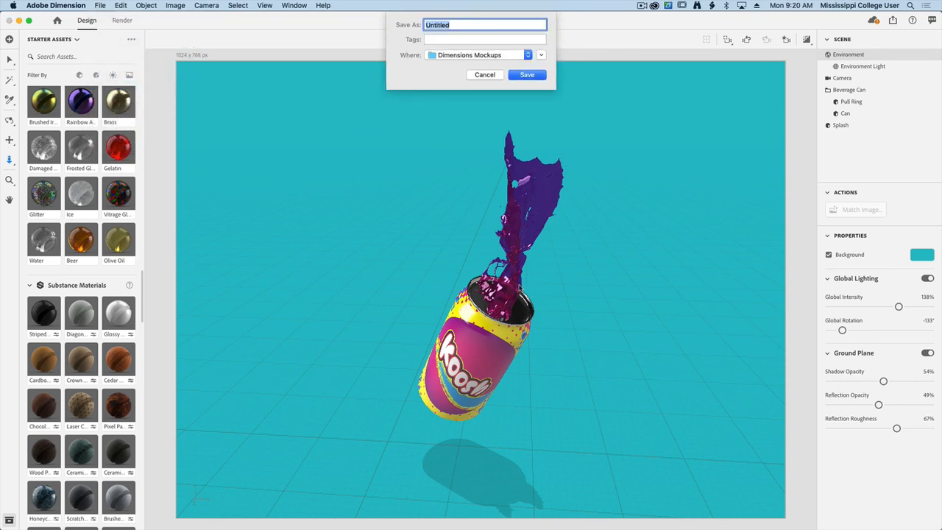
{"action": "type", "text": "SodaMockup"}
{"action": "left_click", "coordinate": [499, 58]}
{"action": "left_click", "coordinate": [446, 66]}
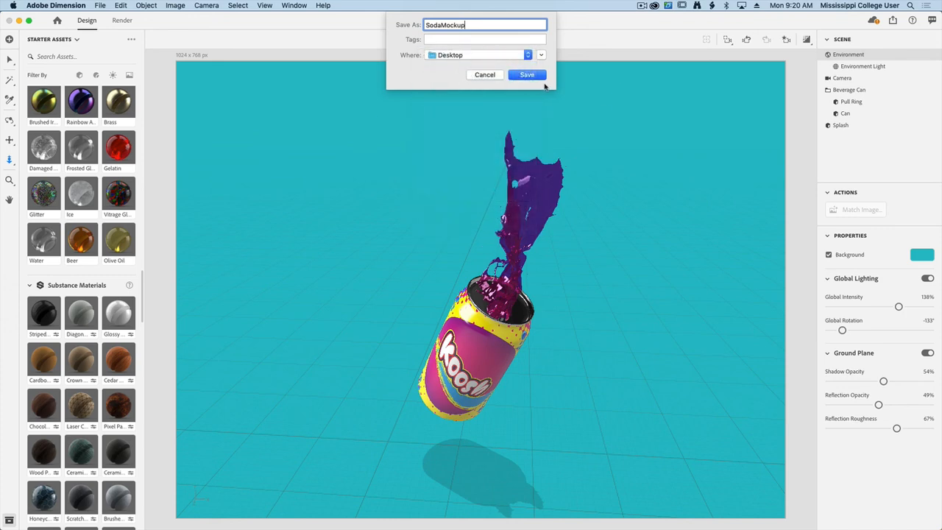
{"action": "left_click", "coordinate": [527, 74]}
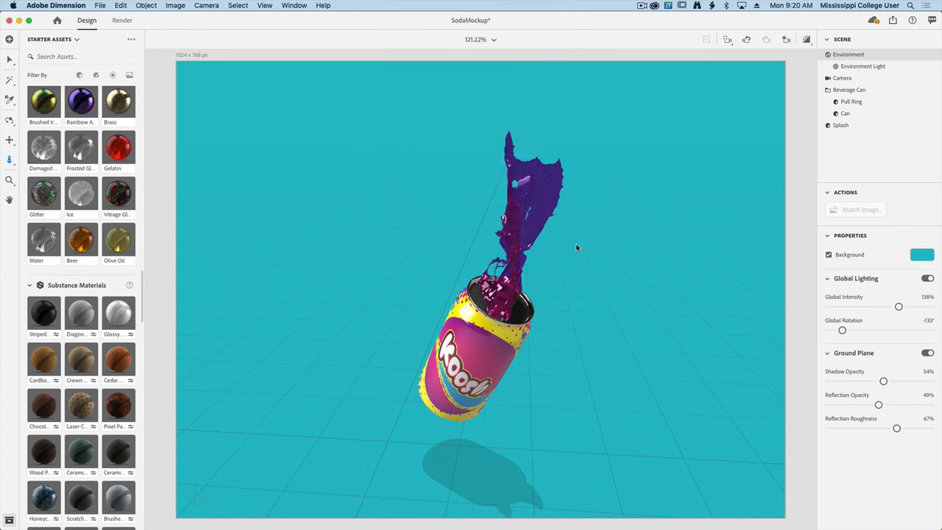
Show the desktop and examine the file information of SodaMockup.dn.
{"action": "key", "text": "F11"}
{"action": "left_click", "coordinate": [660, 257]}
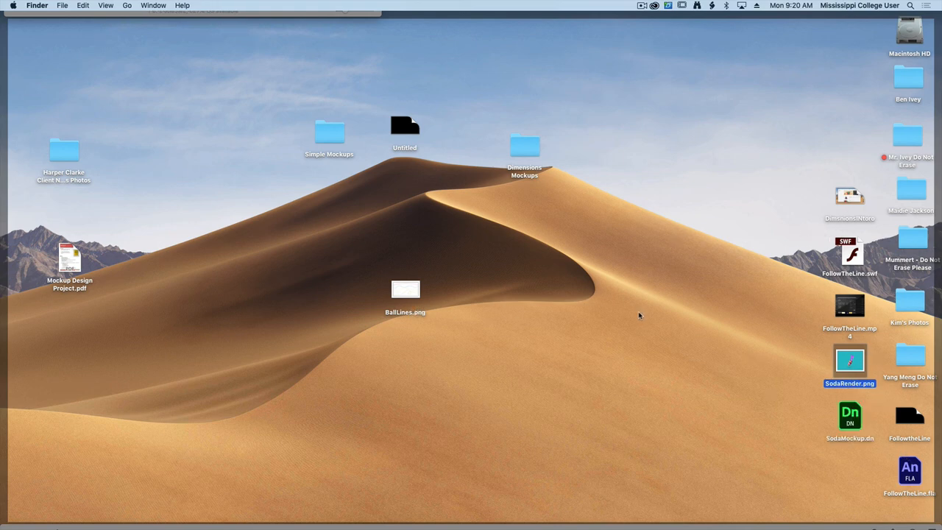
{"action": "left_click", "coordinate": [857, 421]}
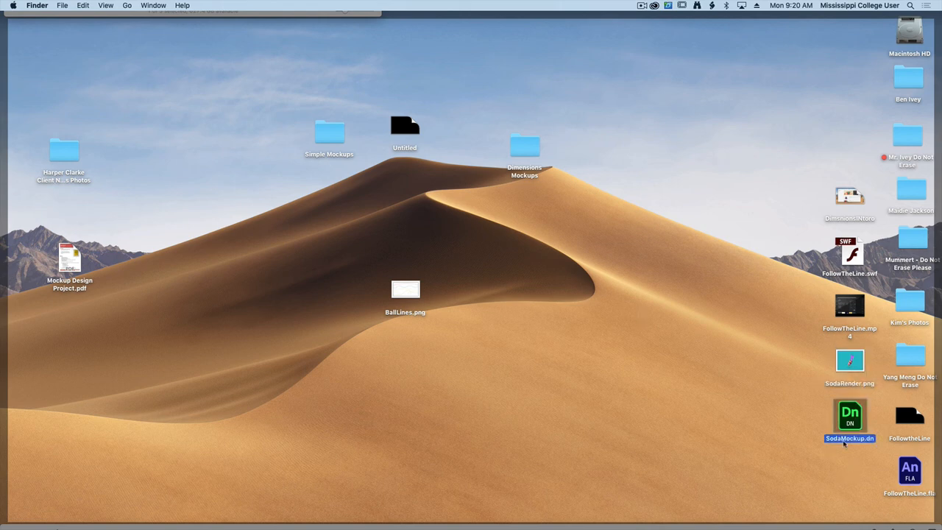
{"action": "key", "text": "super+i"}
{"action": "left_click_drag", "start_coordinate": [114, 29], "coordinate": [463, 109]}
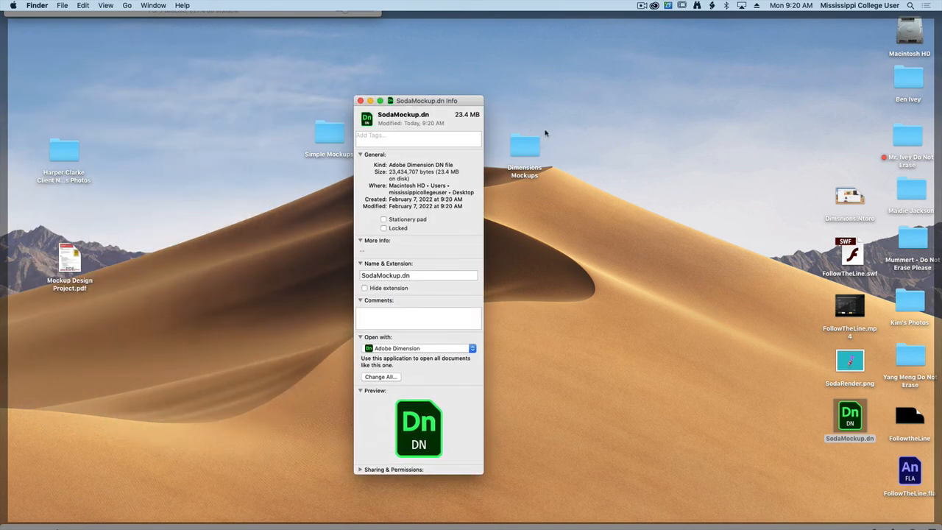